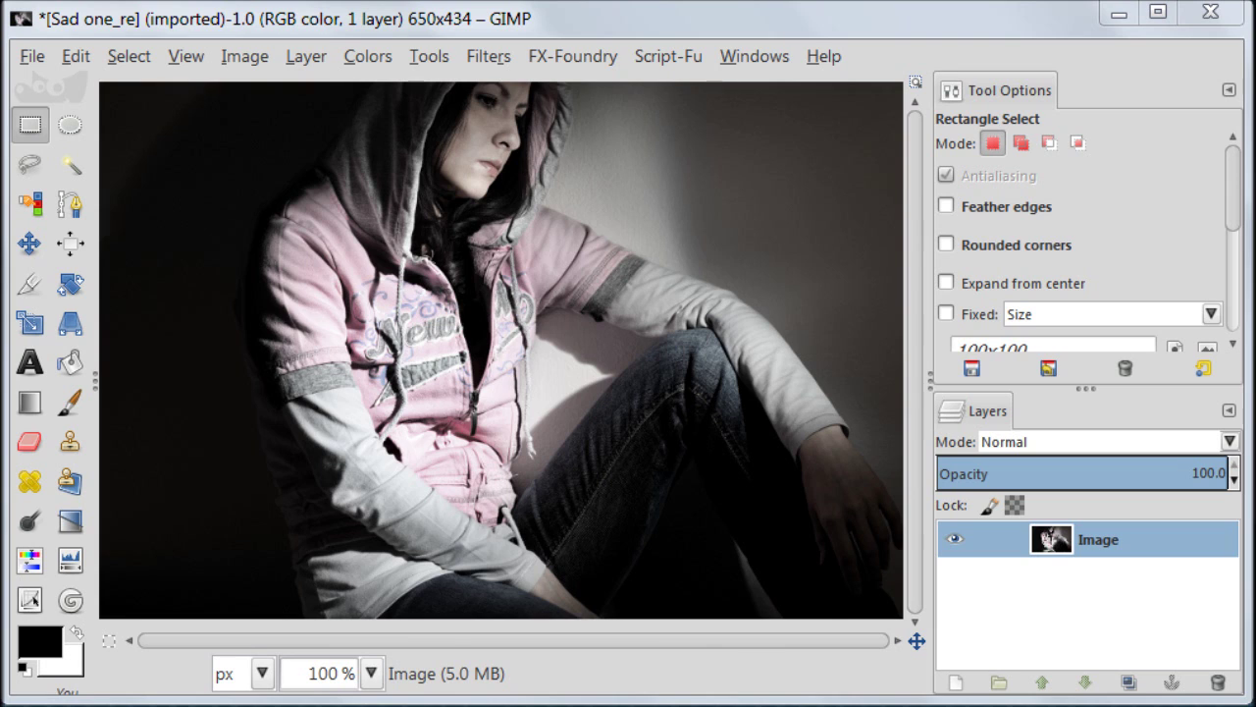
With the Text tool, mark out a roughly 243 × 218 px text box over the photo's upper right.
{"action": "left_click", "coordinate": [29, 364]}
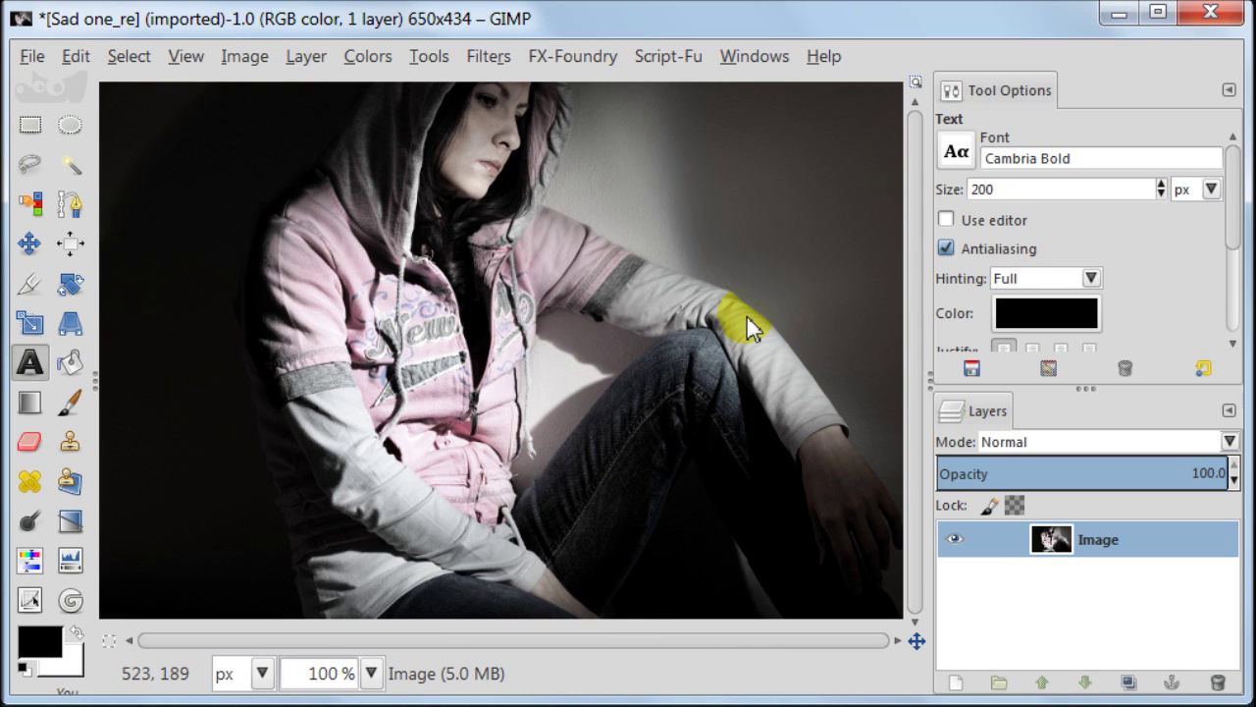
{"action": "left_click", "coordinate": [429, 56]}
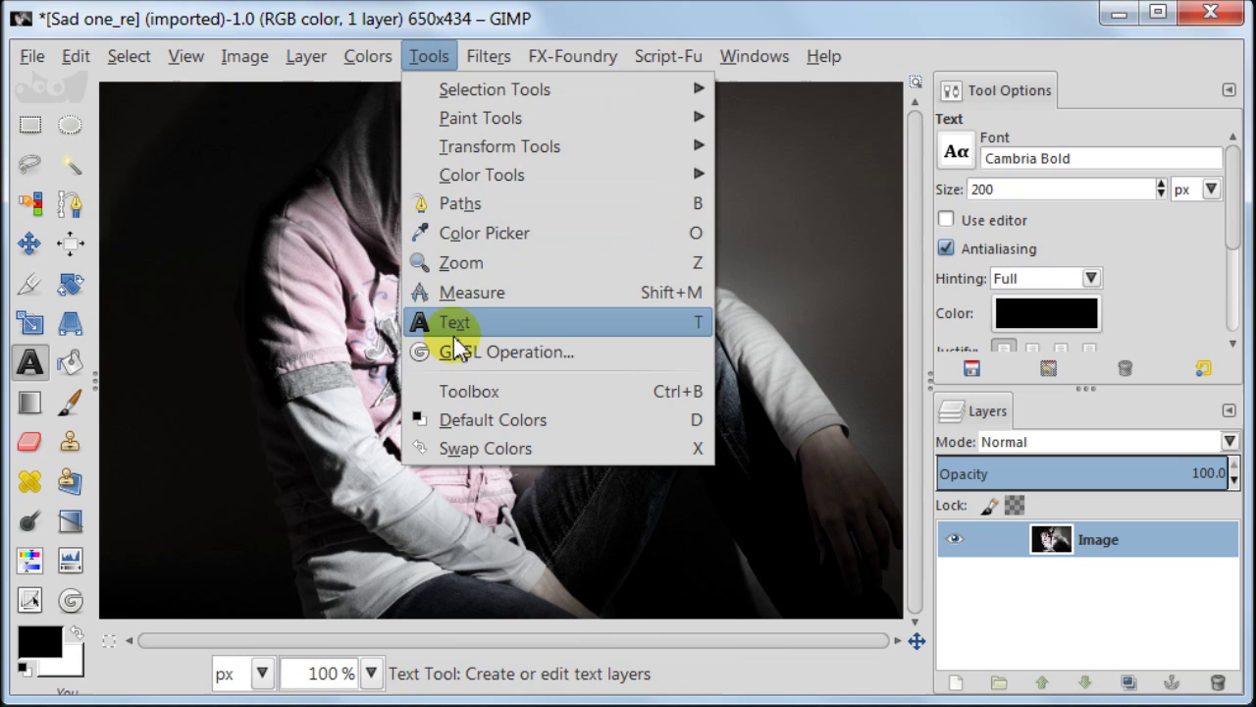
{"action": "left_click", "coordinate": [831, 126]}
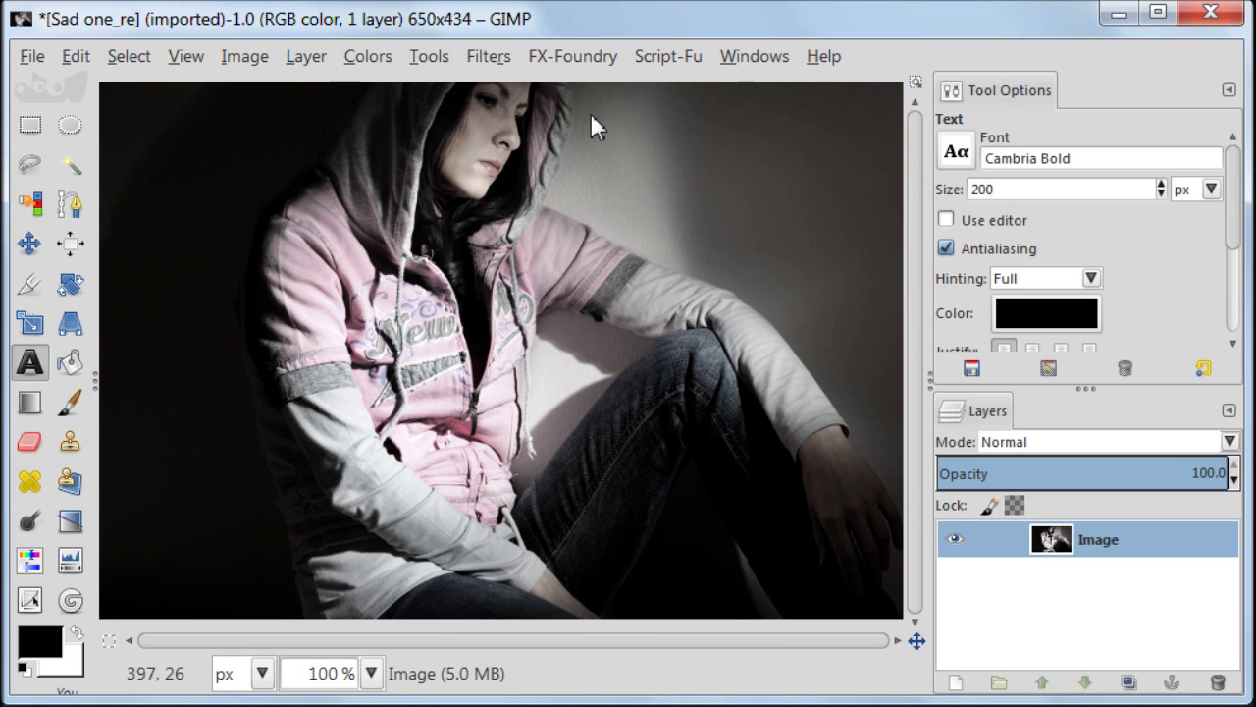
{"action": "left_click_drag", "start_coordinate": [591, 100], "coordinate": [890, 370]}
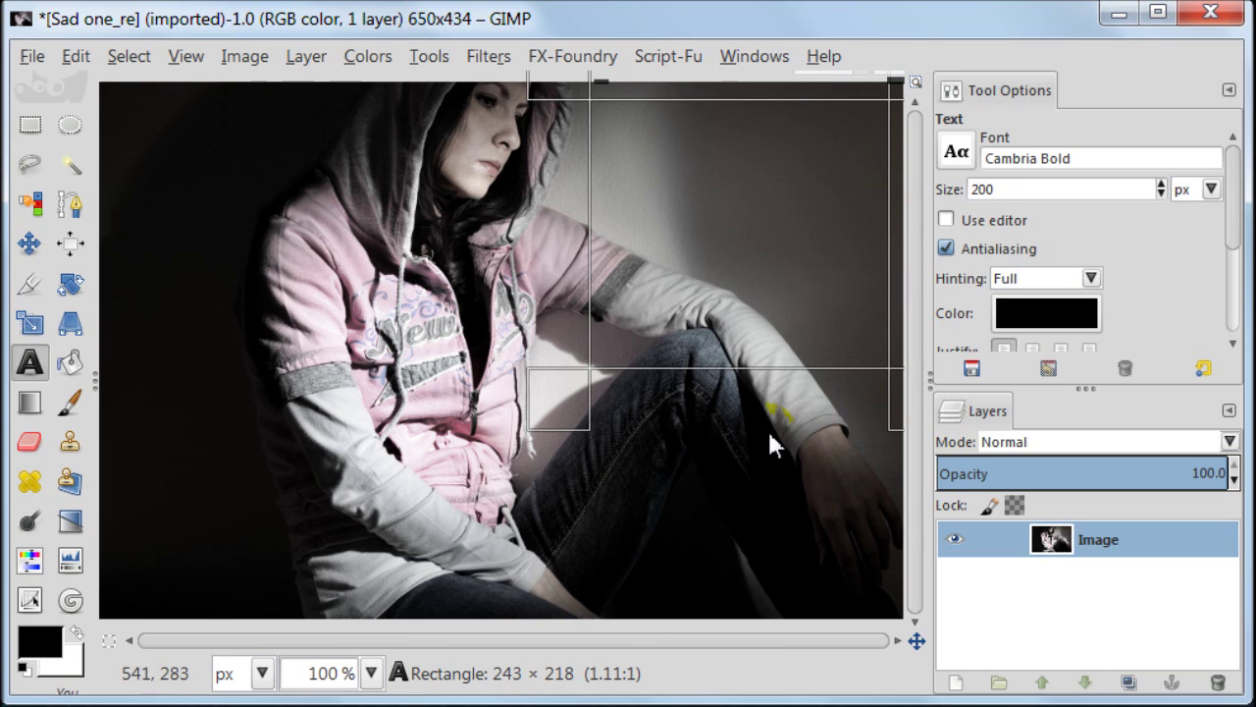
Set the text colour to white and change the text size from 200 to 30 px.
{"action": "left_click", "coordinate": [1058, 319]}
{"action": "left_click", "coordinate": [496, 336]}
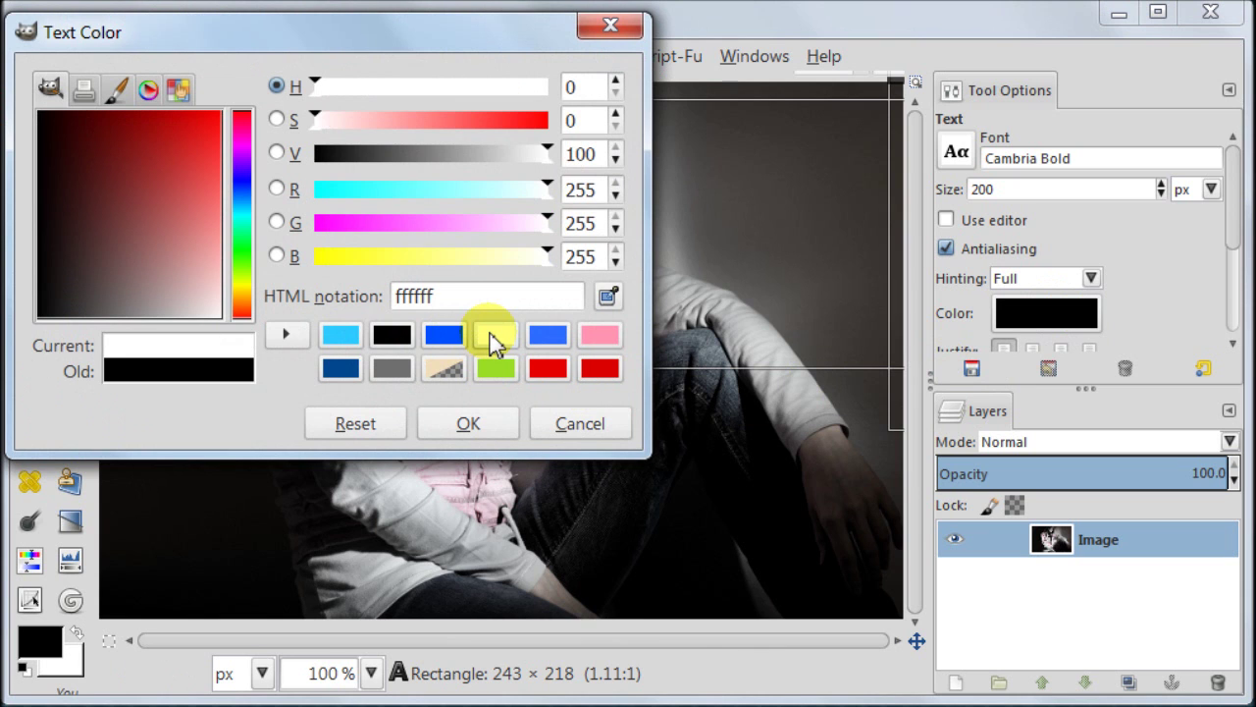
{"action": "left_click", "coordinate": [495, 424]}
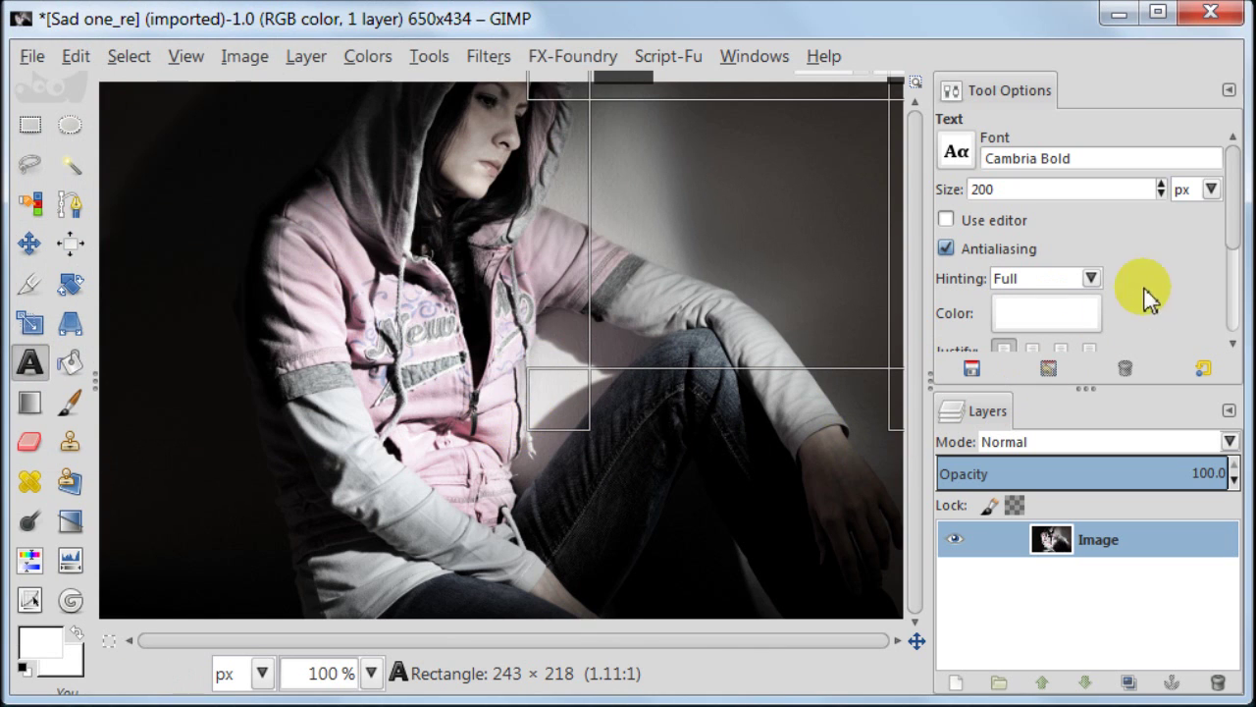
{"action": "left_click_drag", "start_coordinate": [991, 190], "coordinate": [970, 197]}
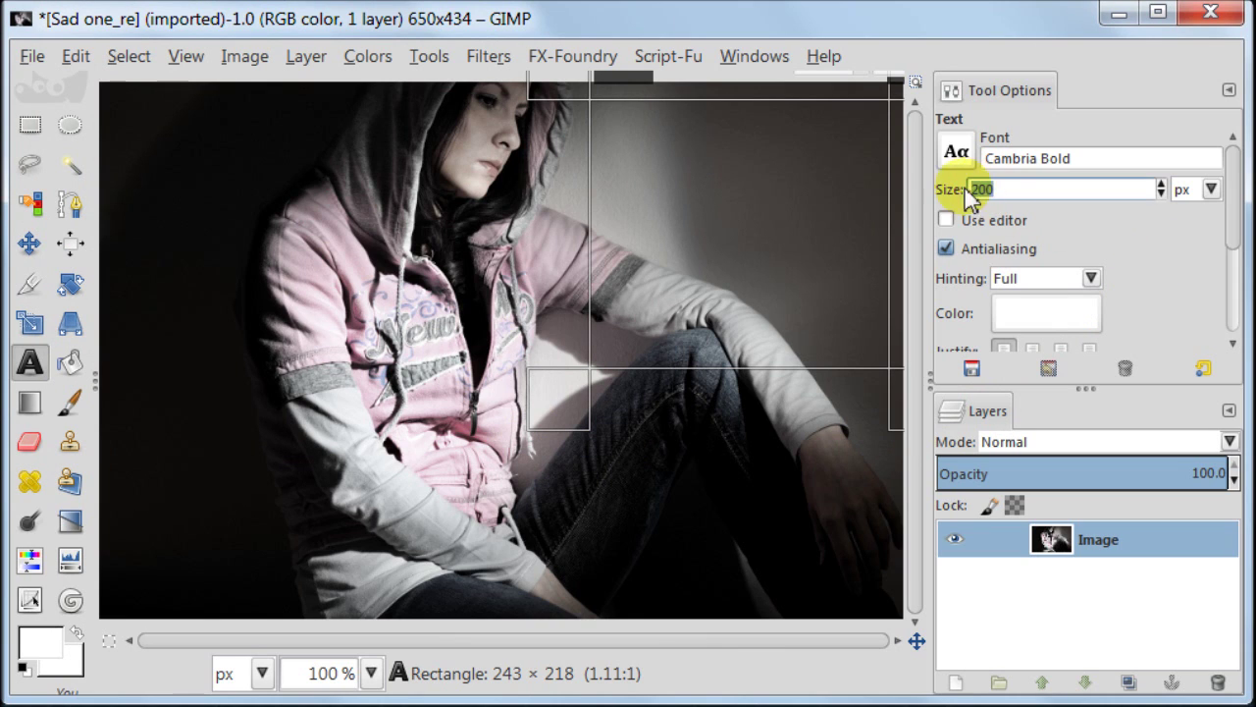
{"action": "key", "text": "BackSpace"}
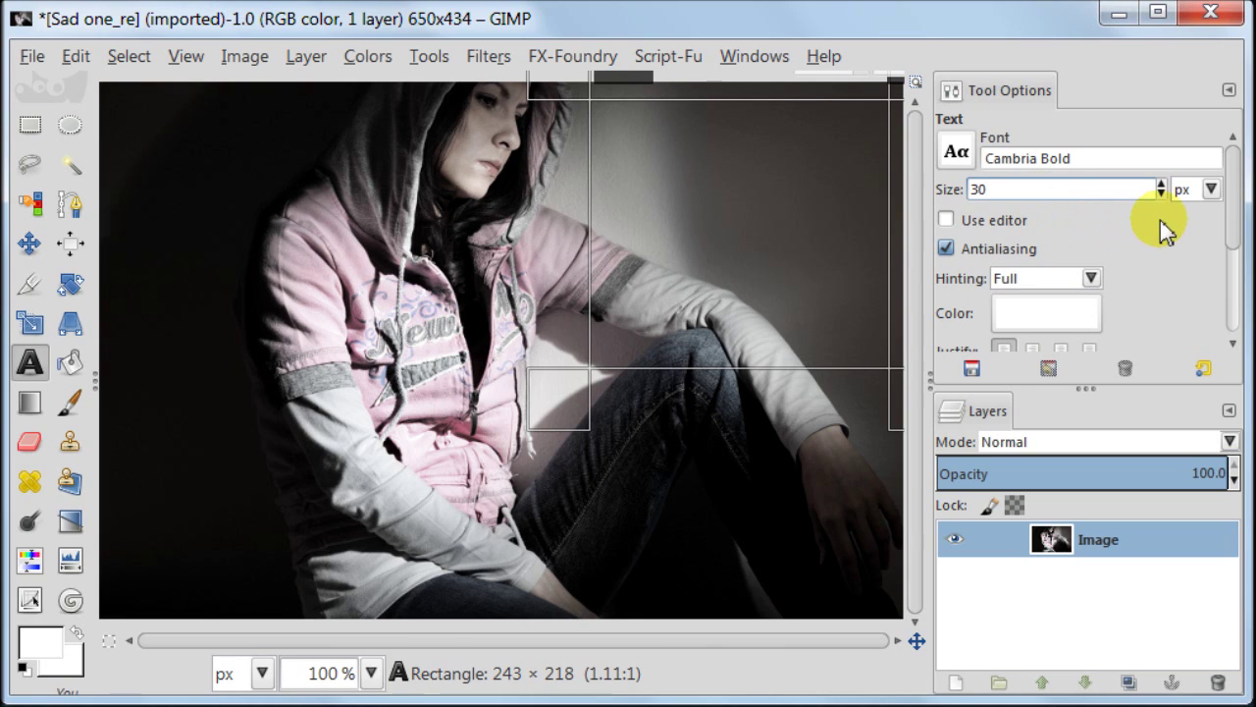
Choose Calibri Light as the text font.
{"action": "left_click", "coordinate": [958, 156]}
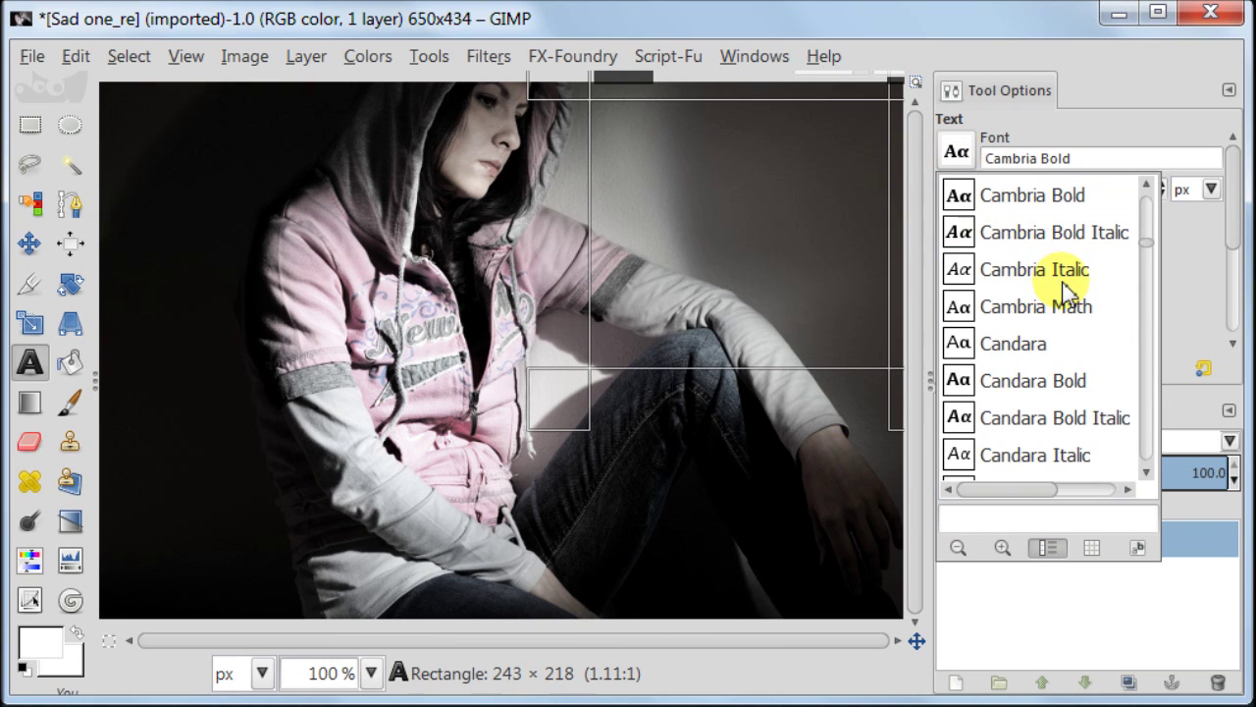
{"action": "scroll", "coordinate": [1065, 289], "scroll_direction": "down", "scroll_amount": 5}
{"action": "scroll", "coordinate": [1080, 294], "scroll_direction": "down", "scroll_amount": 5}
{"action": "scroll", "coordinate": [1080, 294], "scroll_direction": "up", "scroll_amount": 4}
{"action": "scroll", "coordinate": [1079, 297], "scroll_direction": "up", "scroll_amount": 6}
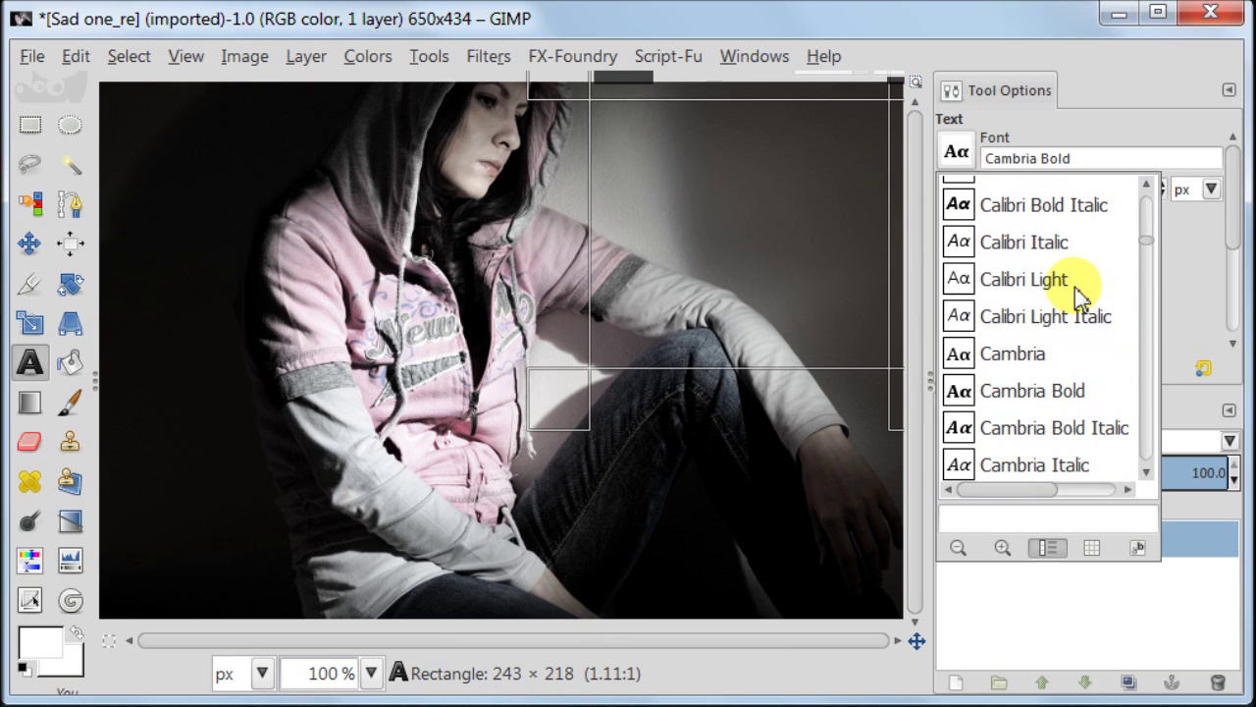
{"action": "left_click", "coordinate": [1041, 280]}
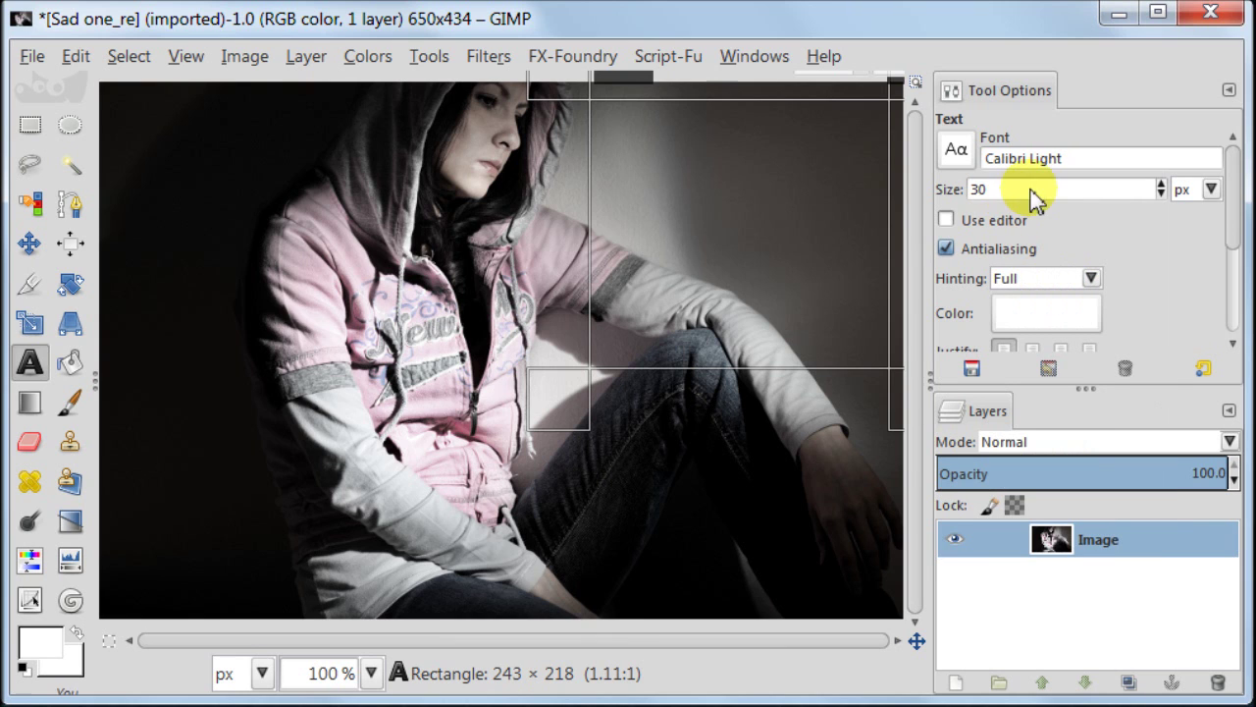
{"action": "left_click", "coordinate": [612, 125]}
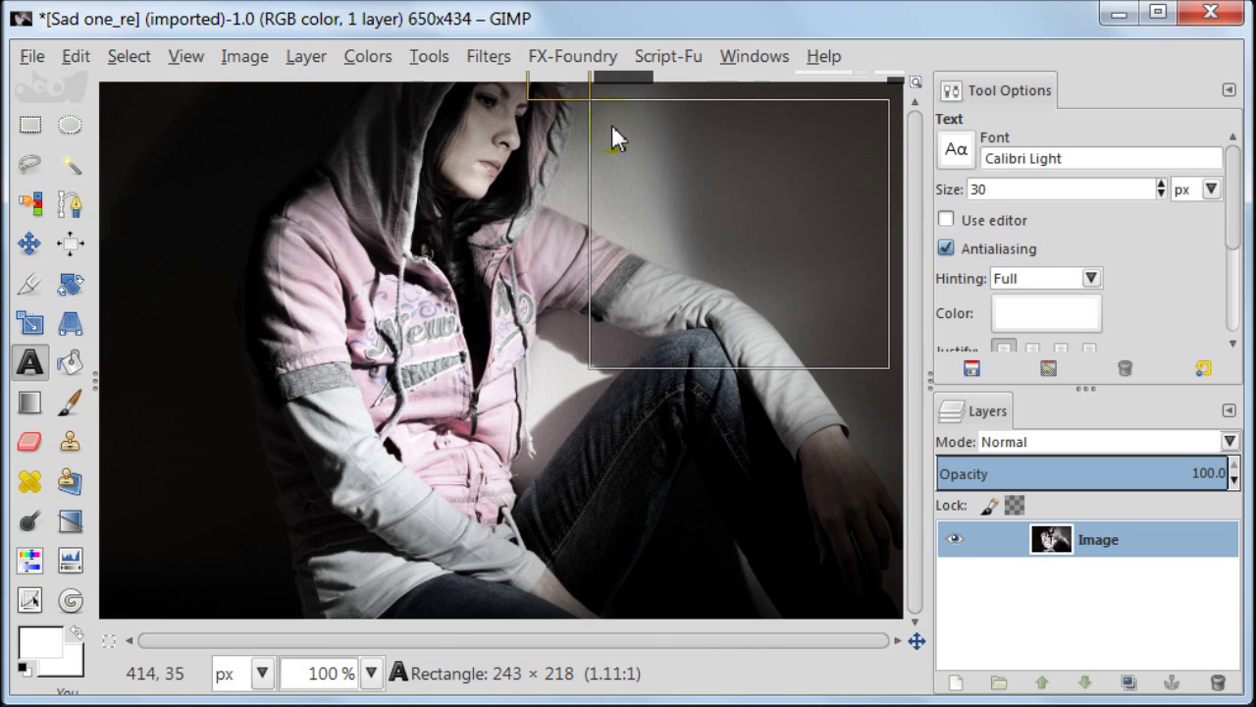
Type the quote 'We live as we dream - alone...' into the text box.
{"action": "type", "text": "We"}
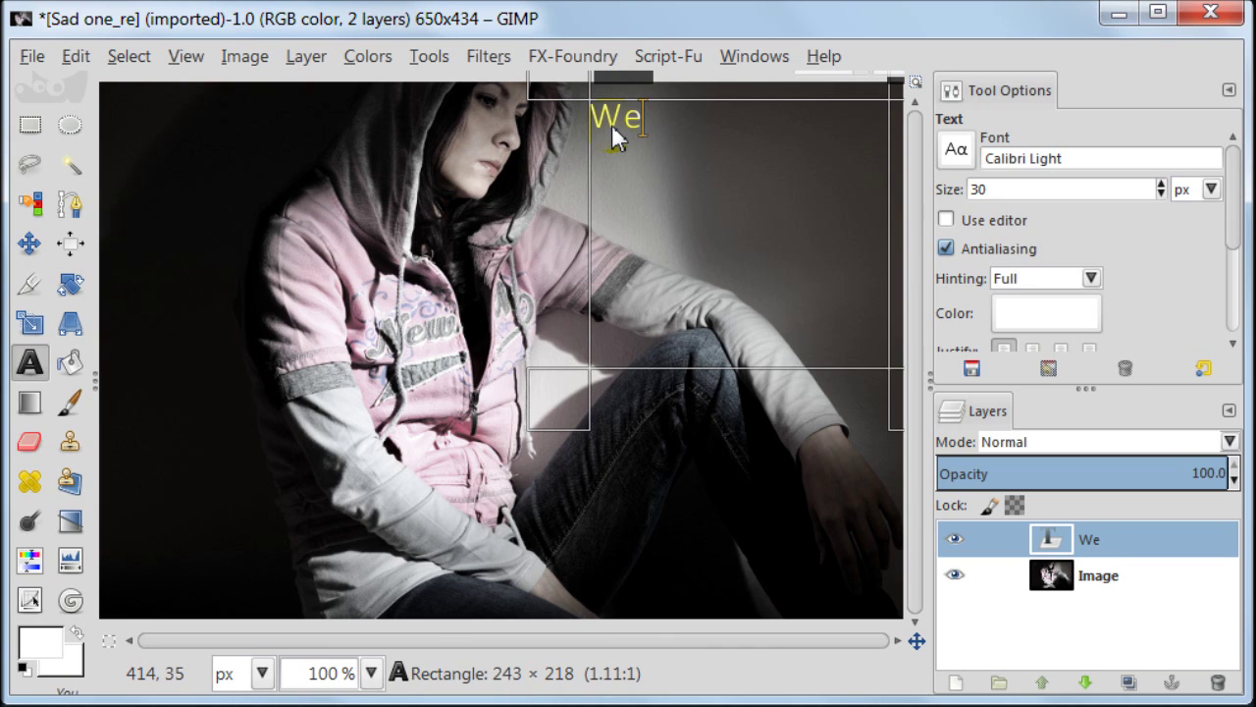
{"action": "type", "text": " live as"}
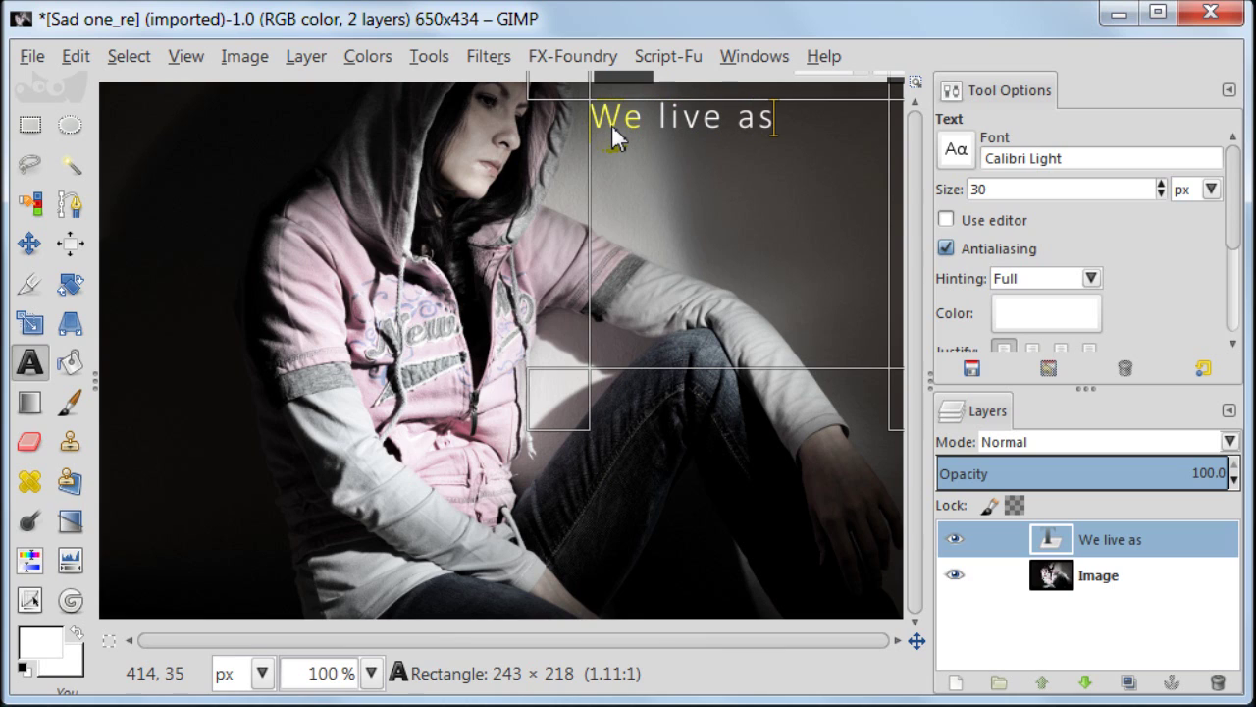
{"action": "type", "text": " we d"}
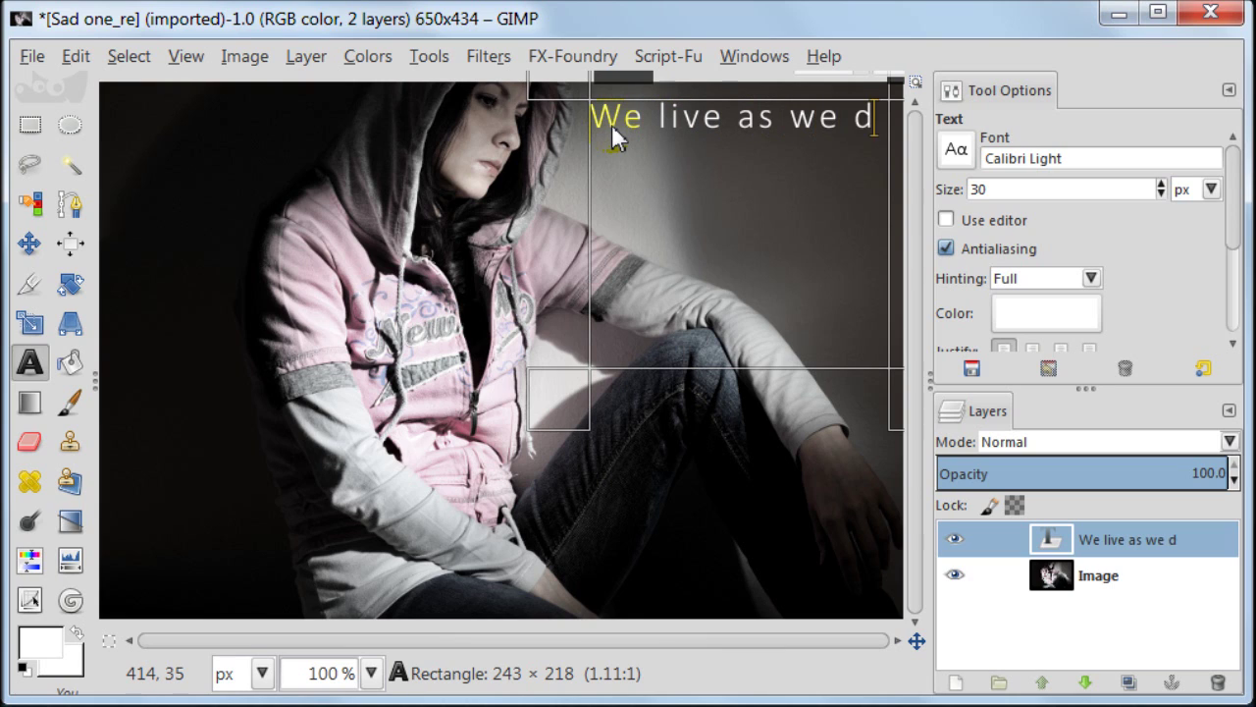
{"action": "type", "text": "ream -"}
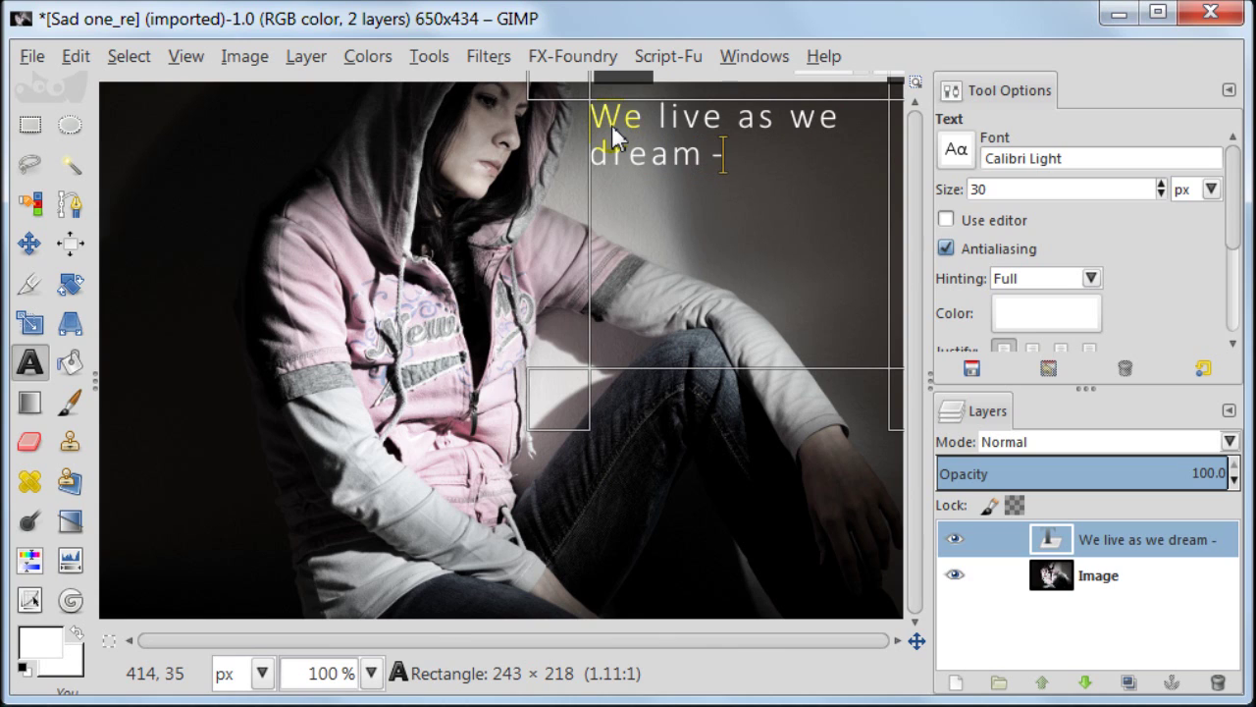
{"action": "type", "text": " alon"}
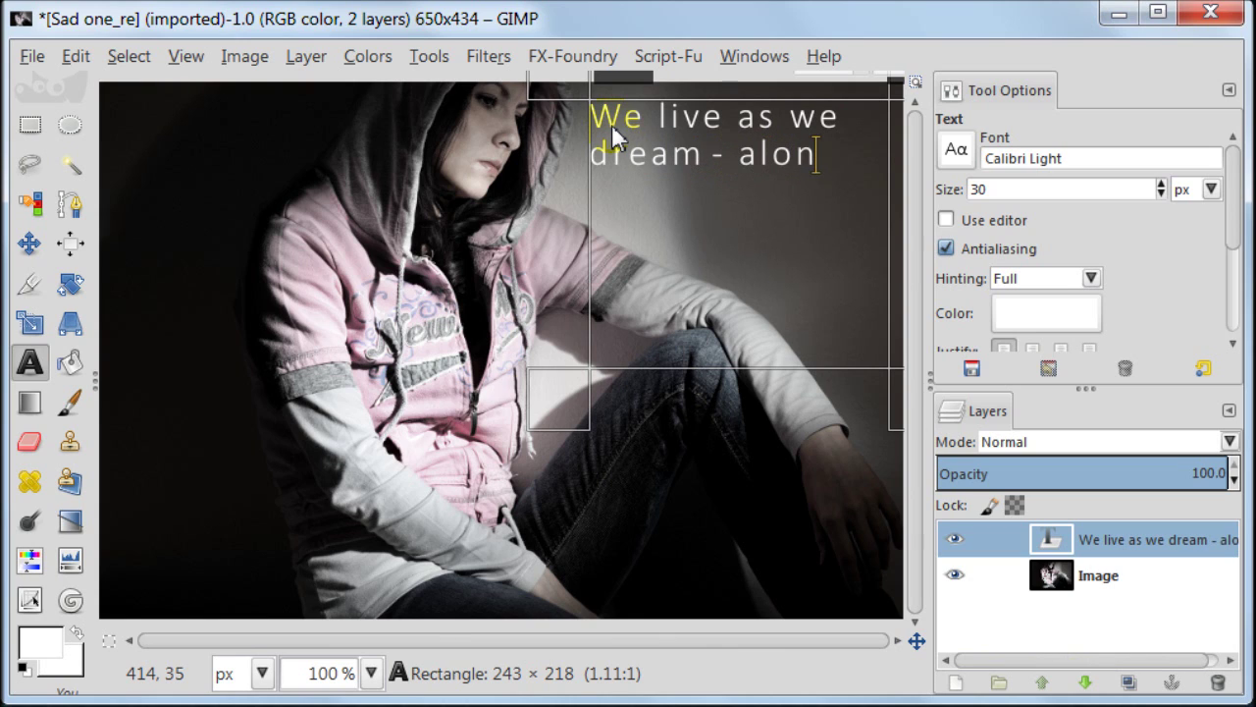
{"action": "type", "text": "e..."}
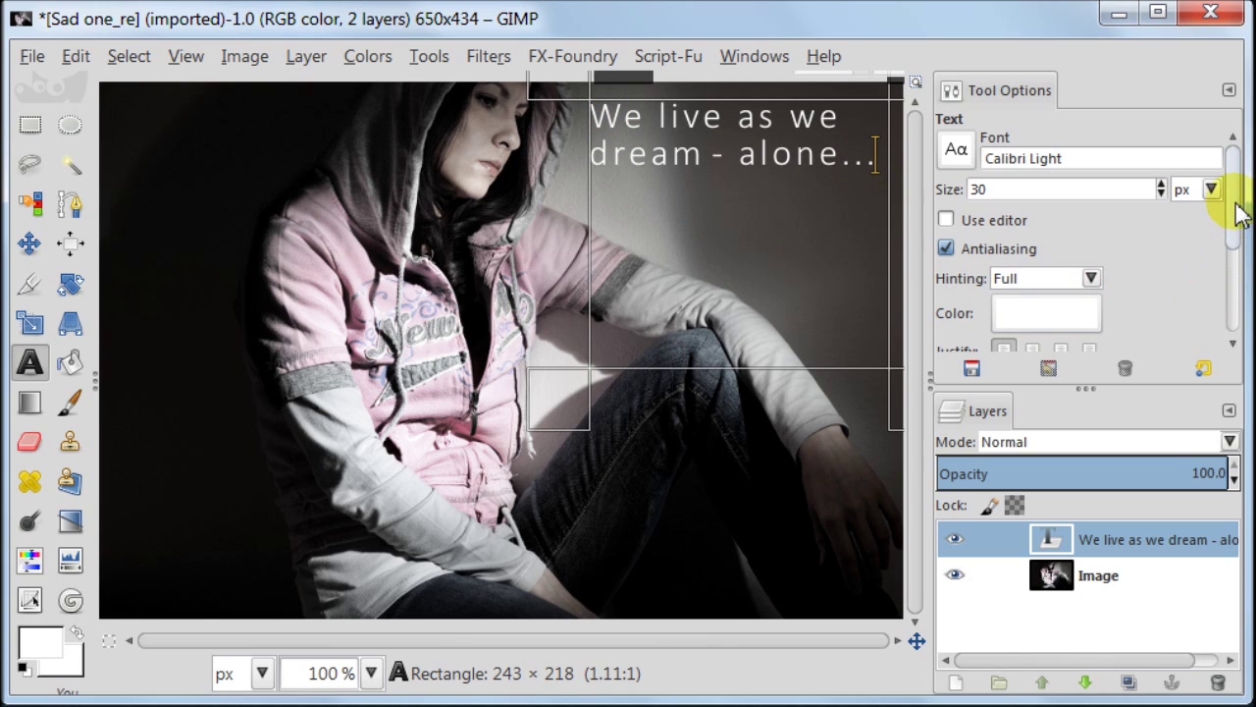
{"action": "left_click_drag", "start_coordinate": [1233, 210], "coordinate": [1228, 317]}
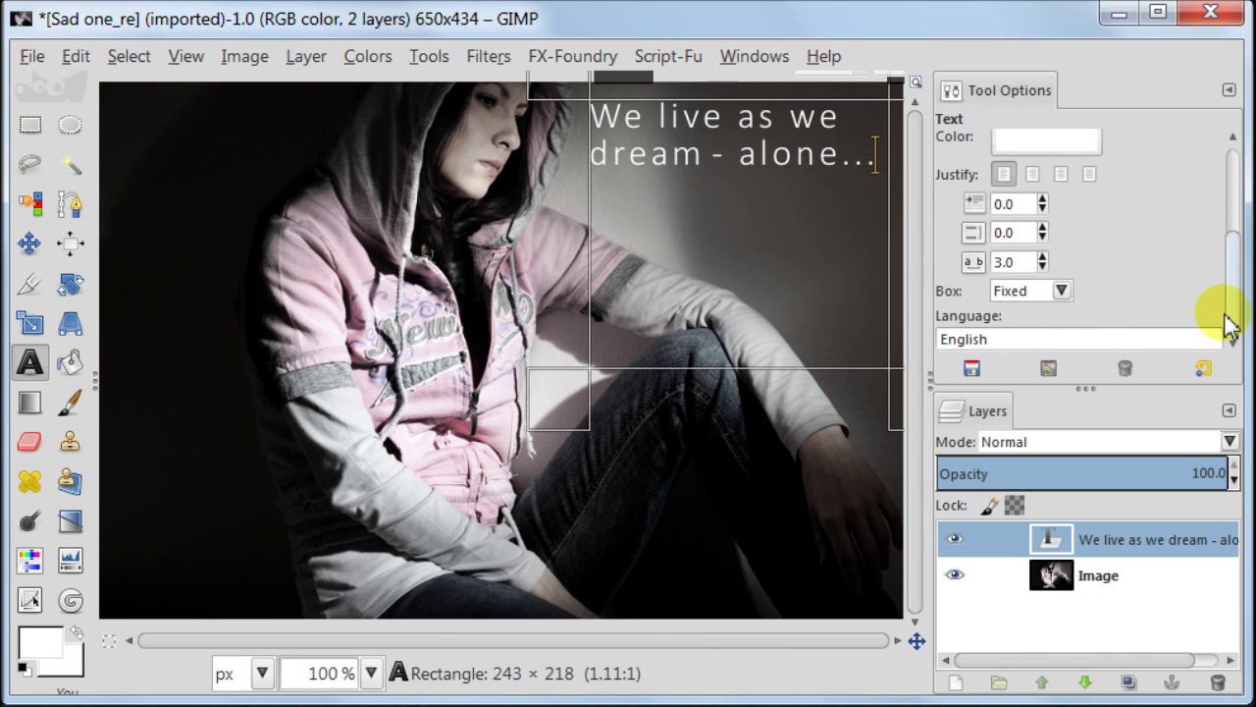
{"action": "left_click", "coordinate": [1033, 187]}
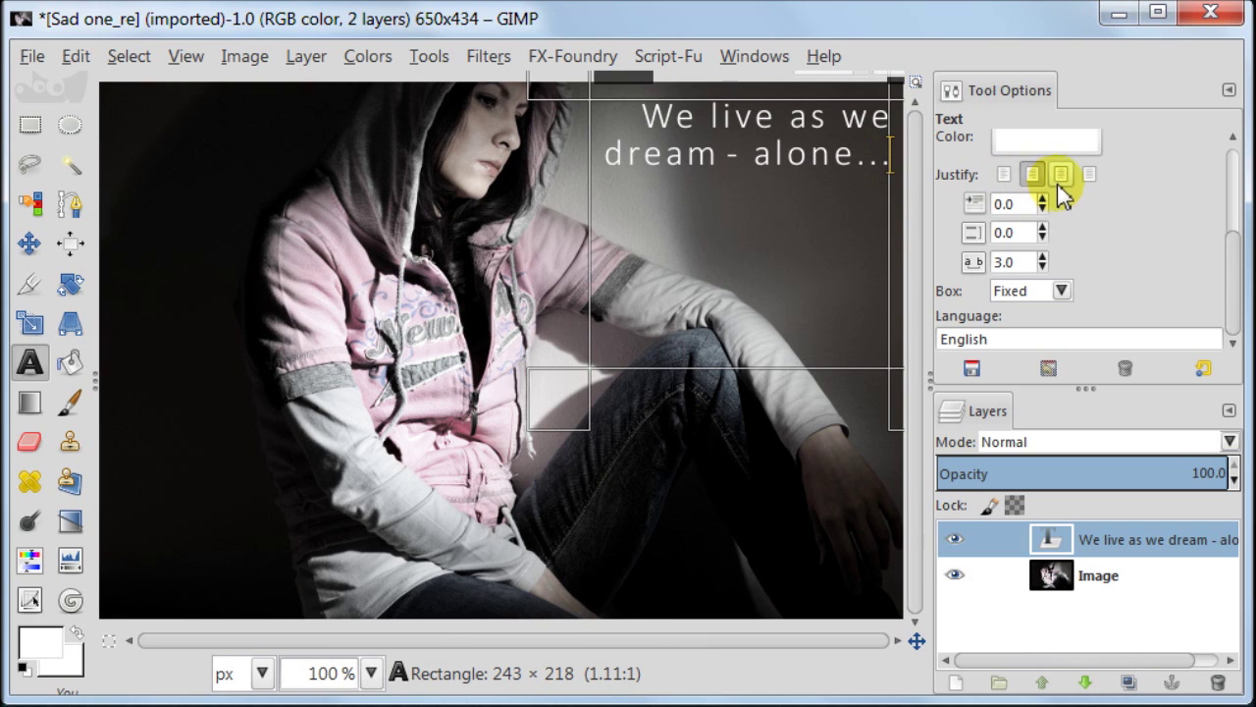
{"action": "left_click", "coordinate": [1062, 177]}
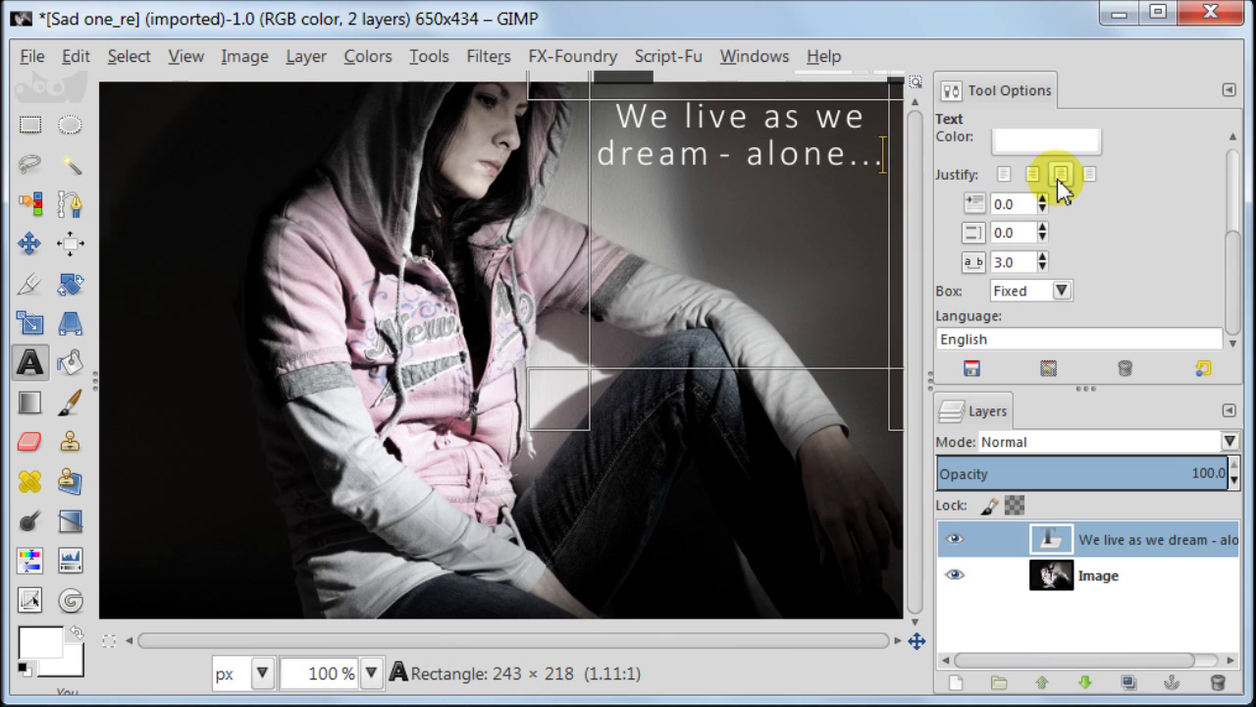
{"action": "left_click", "coordinate": [1089, 176]}
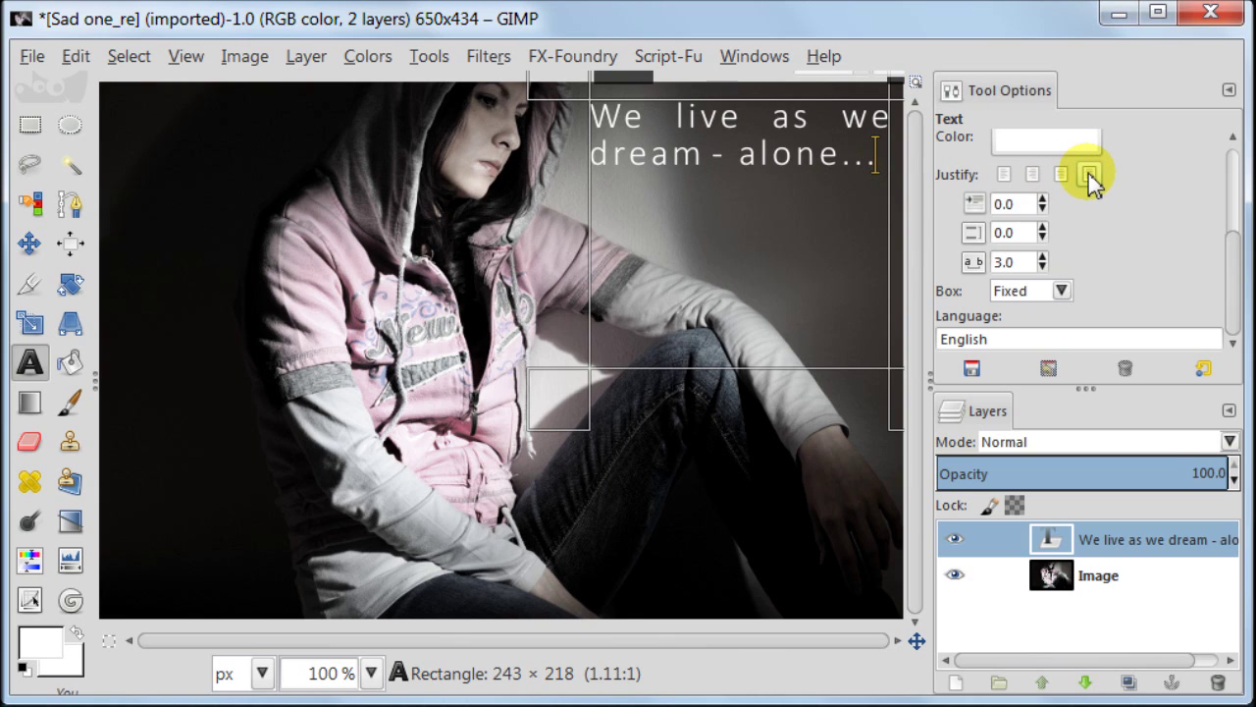
{"action": "left_click", "coordinate": [1003, 176]}
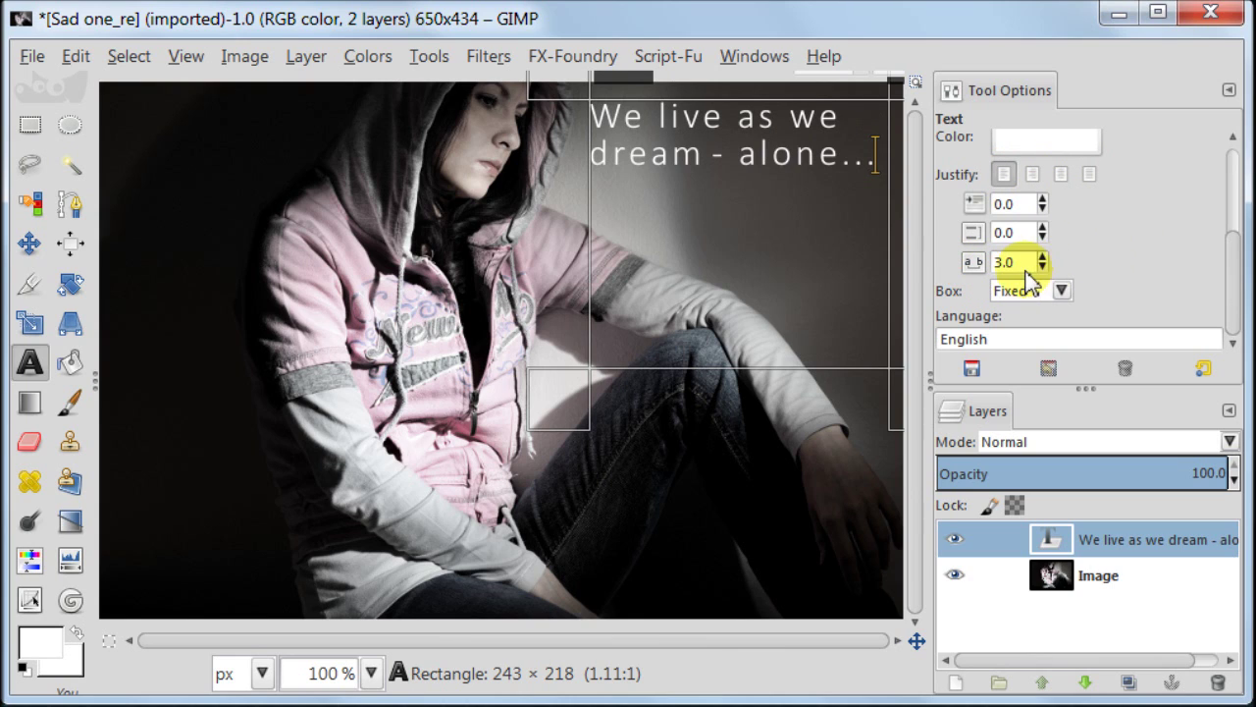
Set the quote's letter spacing to 0, then widen it step by step to 10.0.
{"action": "left_click_drag", "start_coordinate": [1016, 262], "coordinate": [993, 265]}
{"action": "type", "text": "0"}
{"action": "key", "text": "Return"}
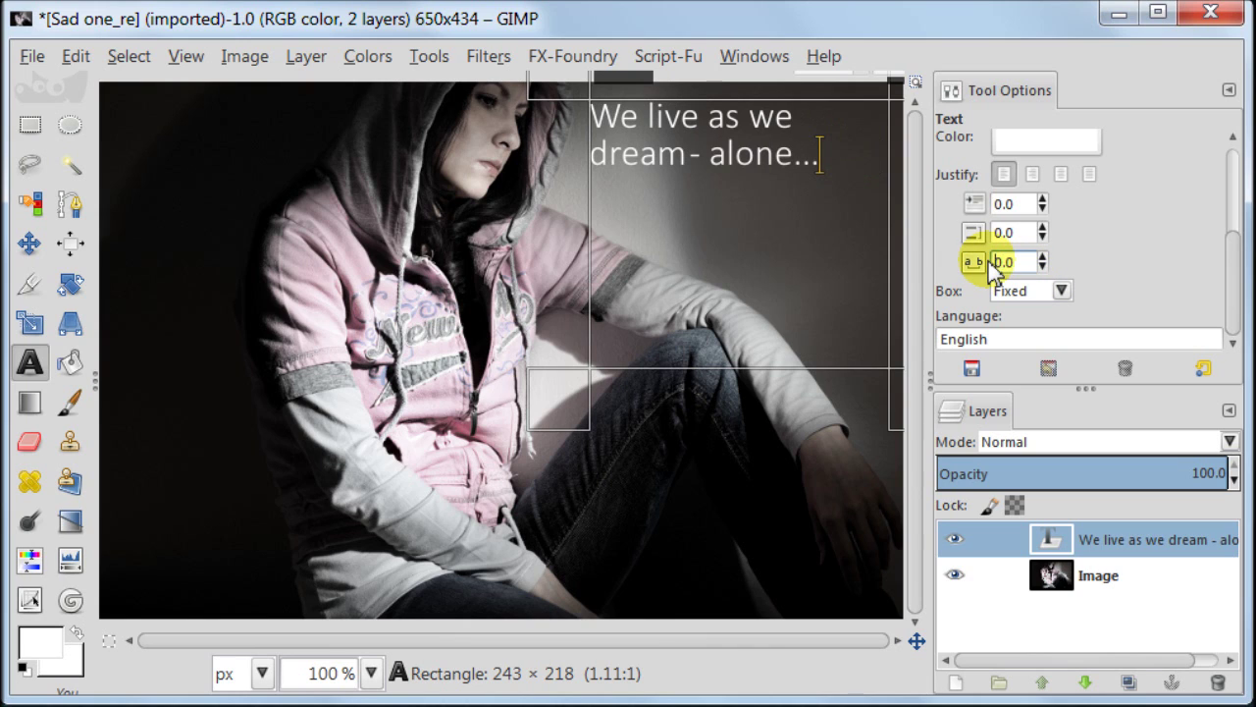
{"action": "left_click", "coordinate": [1043, 258]}
{"action": "left_click", "coordinate": [1042, 257]}
{"action": "left_click", "coordinate": [1042, 257]}
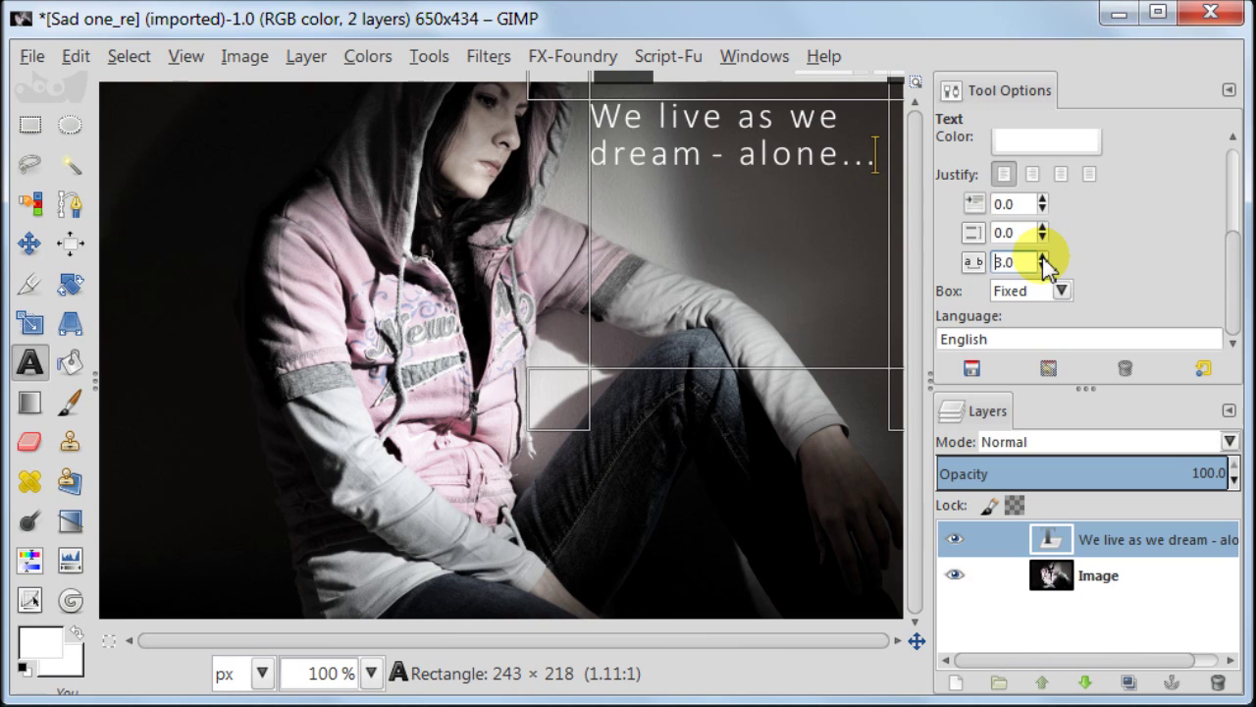
{"action": "left_click", "coordinate": [1042, 257]}
{"action": "left_click", "coordinate": [1043, 257]}
{"action": "left_click", "coordinate": [1043, 257]}
{"action": "left_click", "coordinate": [1042, 257]}
{"action": "left_click", "coordinate": [1042, 257]}
{"action": "left_click", "coordinate": [1043, 257]}
{"action": "left_click", "coordinate": [1043, 257]}
{"action": "left_click", "coordinate": [1044, 265]}
{"action": "left_click", "coordinate": [1043, 258]}
Reset the letter spacing to 0, then tighten it step by step to -6.0.
{"action": "left_click_drag", "start_coordinate": [1023, 261], "coordinate": [984, 257]}
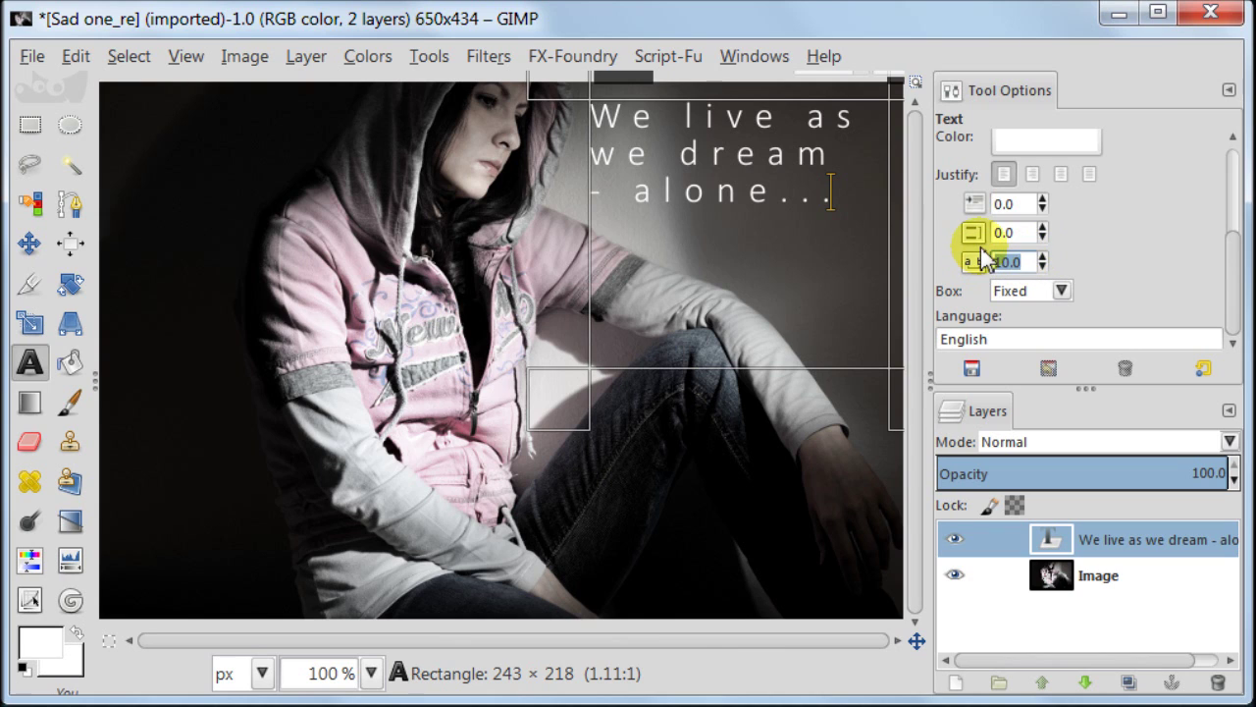
{"action": "type", "text": "0"}
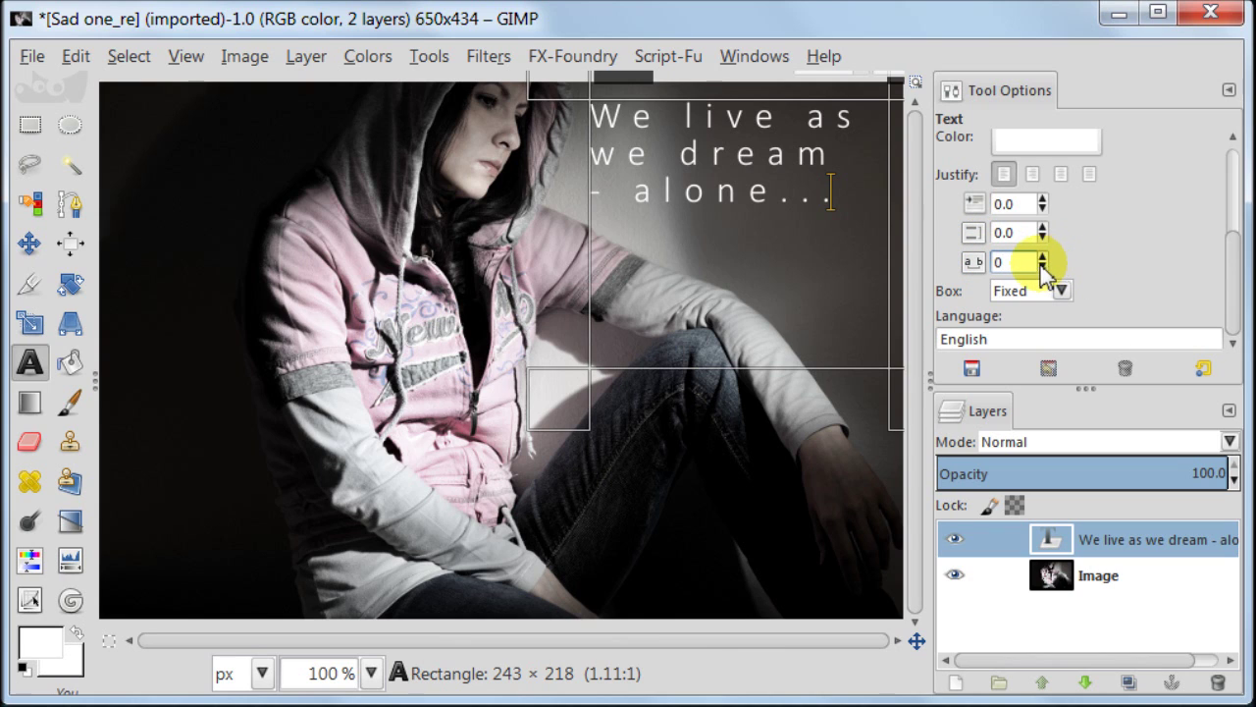
{"action": "key", "text": "Return"}
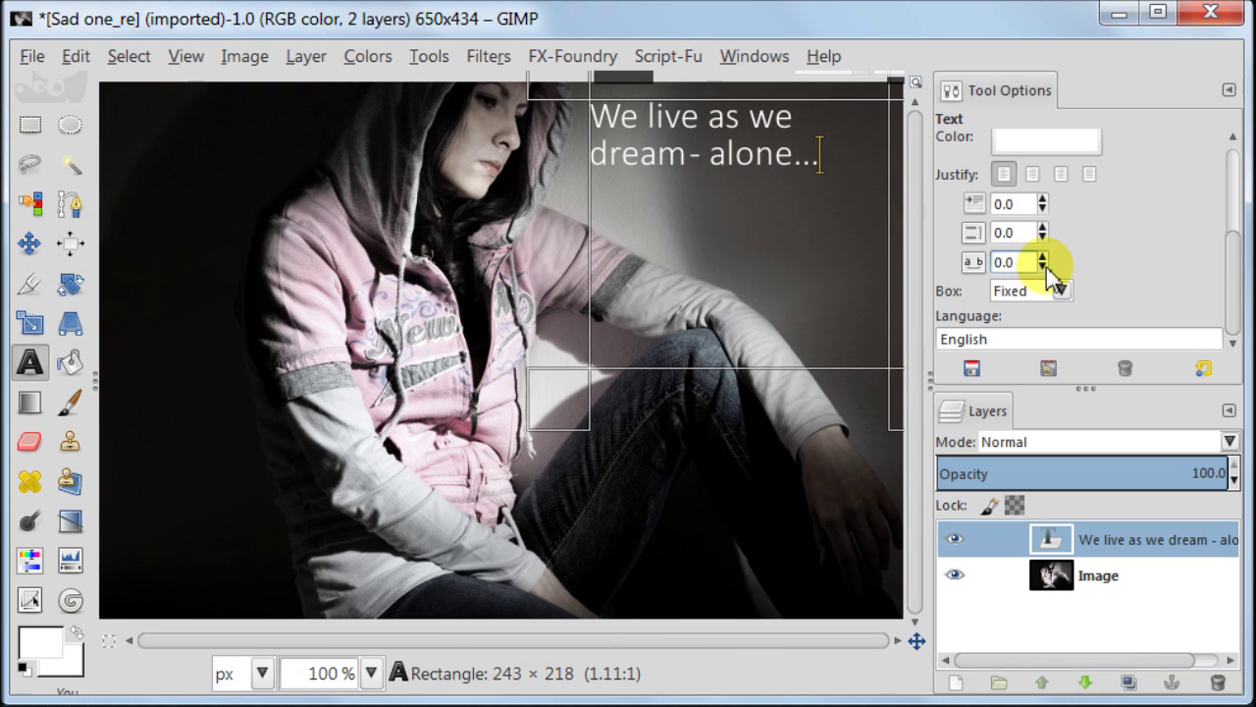
{"action": "left_click", "coordinate": [1044, 266]}
{"action": "left_click", "coordinate": [1044, 267]}
{"action": "left_click", "coordinate": [1045, 267]}
{"action": "left_click", "coordinate": [1044, 267]}
{"action": "left_click", "coordinate": [1044, 267]}
{"action": "left_click", "coordinate": [1044, 267]}
{"action": "left_click", "coordinate": [1044, 267]}
{"action": "left_click", "coordinate": [1045, 267]}
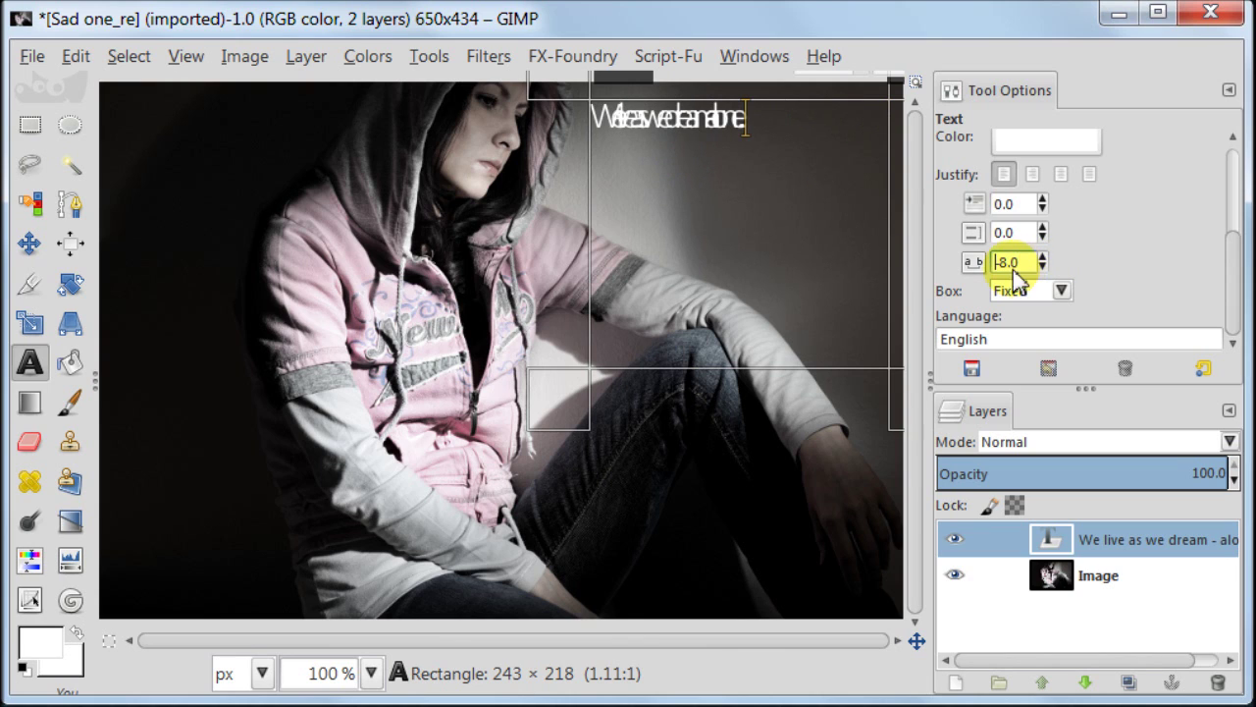
Restore normal 0.0 letter spacing, then widen it slightly again.
{"action": "left_click_drag", "start_coordinate": [1024, 261], "coordinate": [971, 265]}
{"action": "type", "text": "0"}
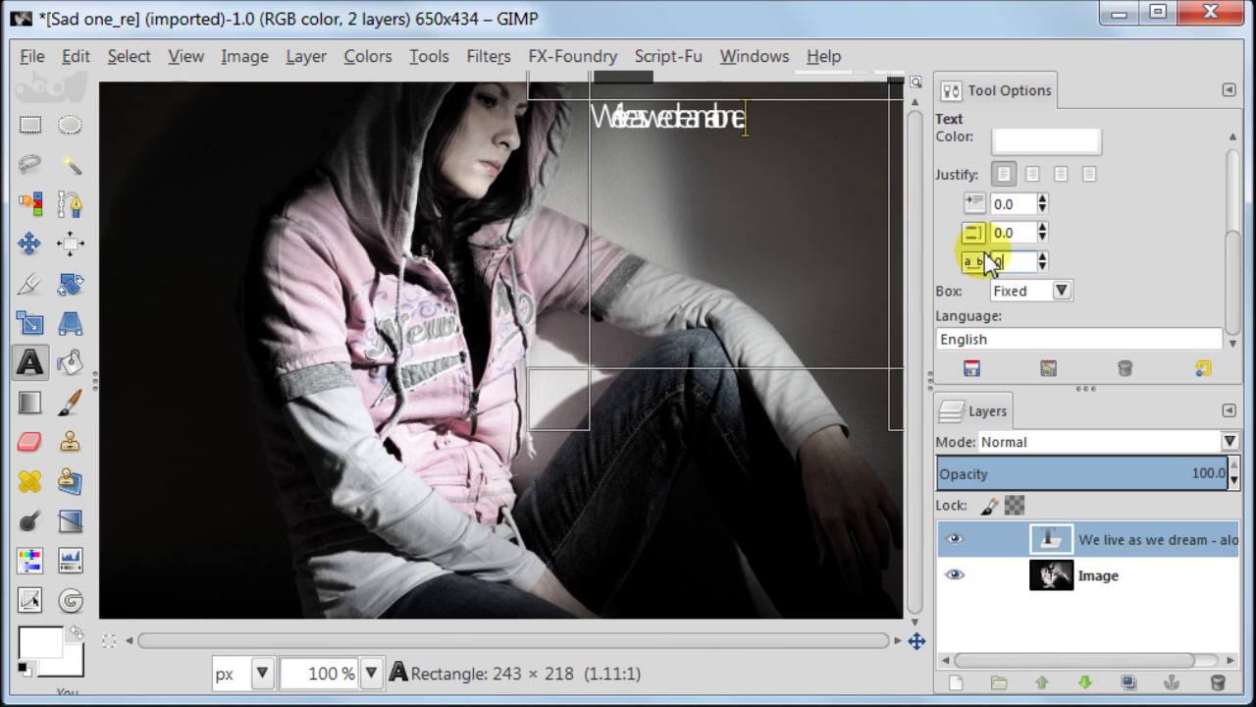
{"action": "key", "text": "Return"}
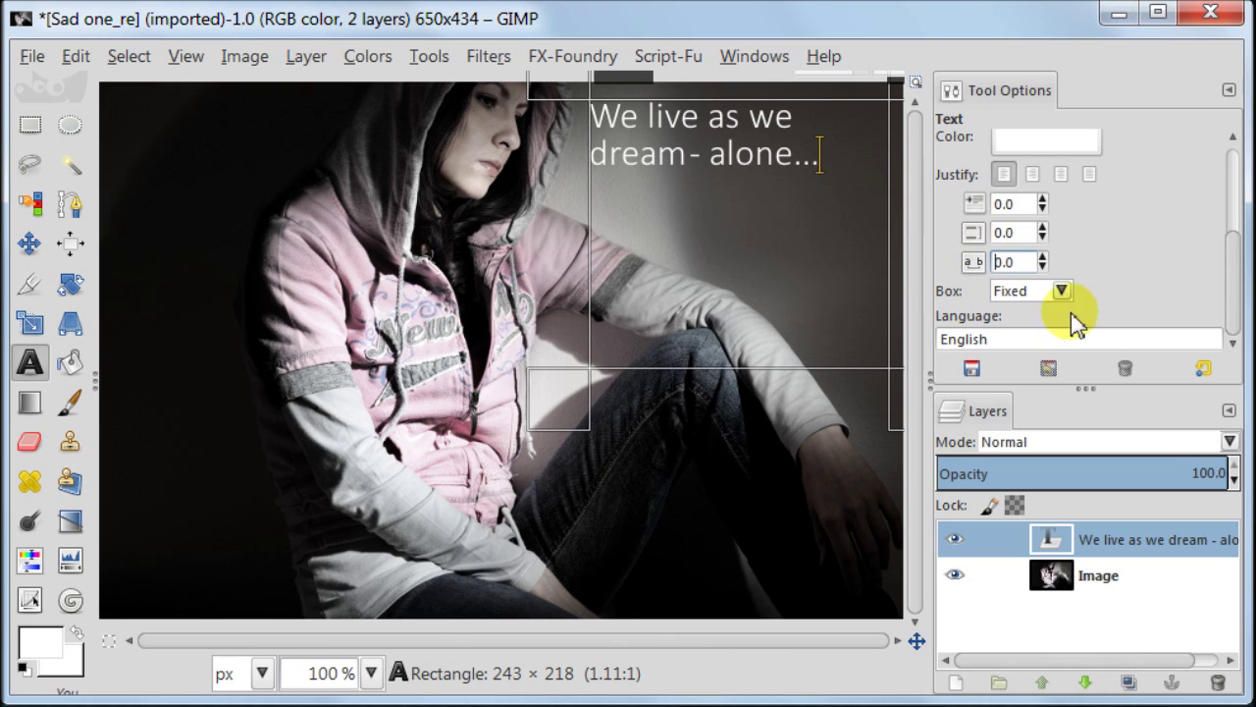
{"action": "left_click", "coordinate": [1042, 257]}
{"action": "left_click", "coordinate": [1043, 257]}
{"action": "left_click", "coordinate": [1043, 257]}
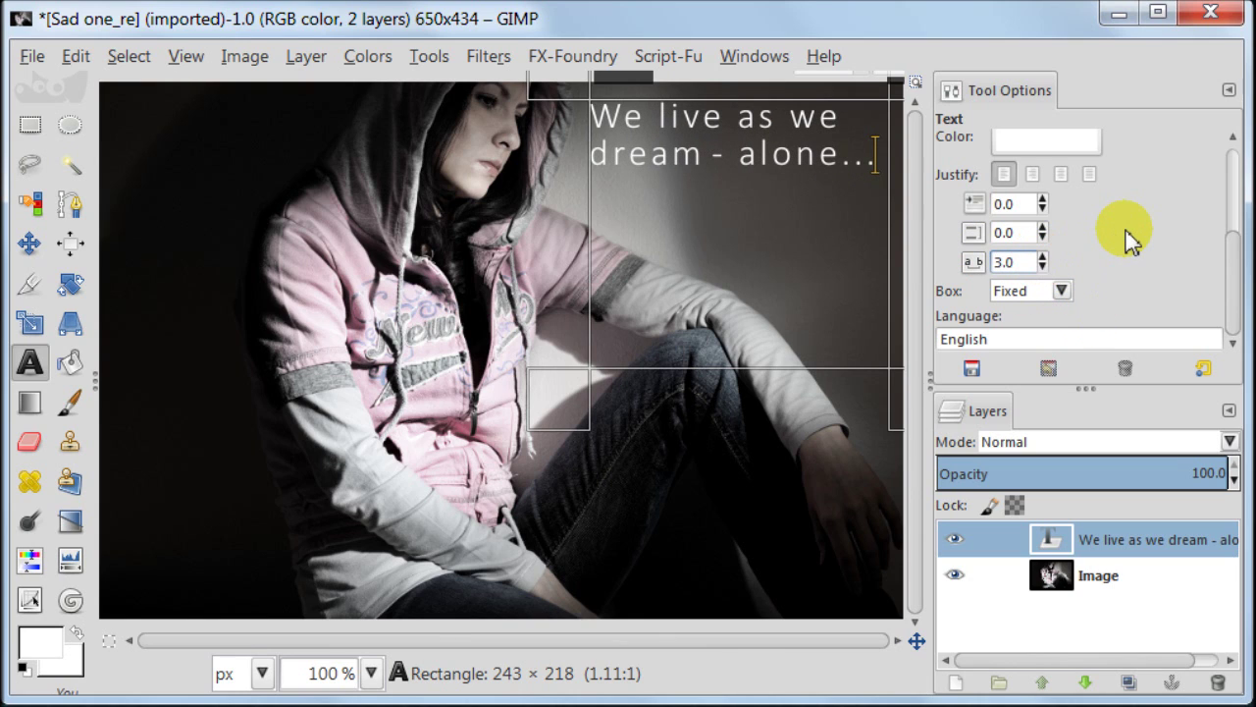
{"action": "left_click", "coordinate": [1043, 228]}
{"action": "left_click", "coordinate": [1043, 227]}
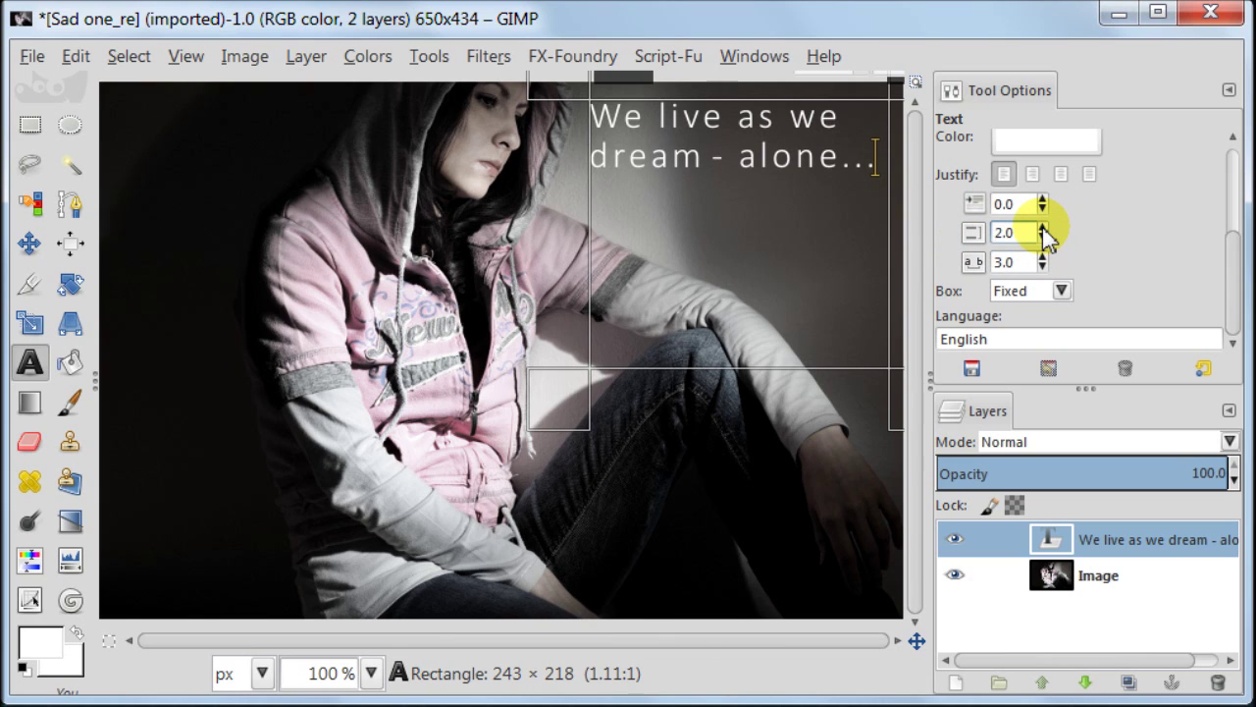
{"action": "left_click", "coordinate": [1043, 227]}
{"action": "left_click", "coordinate": [1044, 228]}
{"action": "left_click", "coordinate": [1043, 227]}
{"action": "left_click", "coordinate": [1044, 228]}
{"action": "left_click", "coordinate": [1043, 228]}
{"action": "left_click", "coordinate": [1043, 227]}
{"action": "left_click", "coordinate": [1044, 228]}
{"action": "left_click", "coordinate": [1044, 228]}
{"action": "left_click", "coordinate": [1043, 228]}
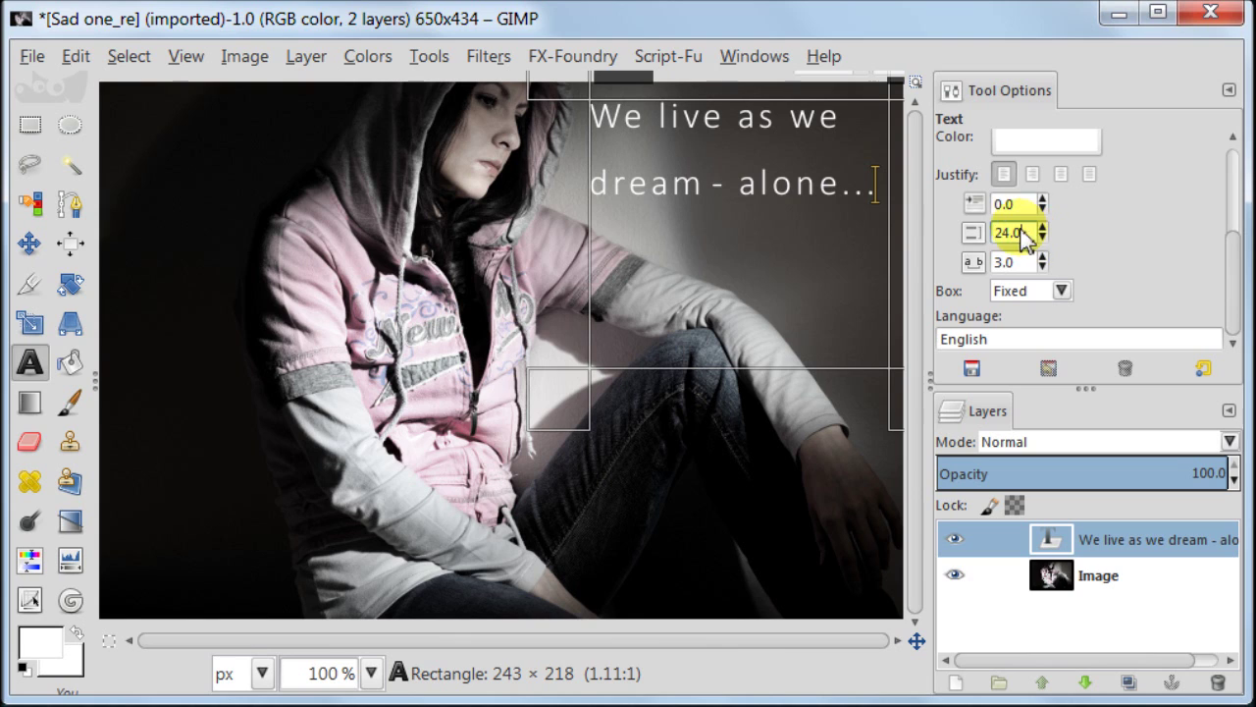
{"action": "triple_click", "coordinate": [1000, 233]}
{"action": "type", "text": "0"}
{"action": "key", "text": "Return"}
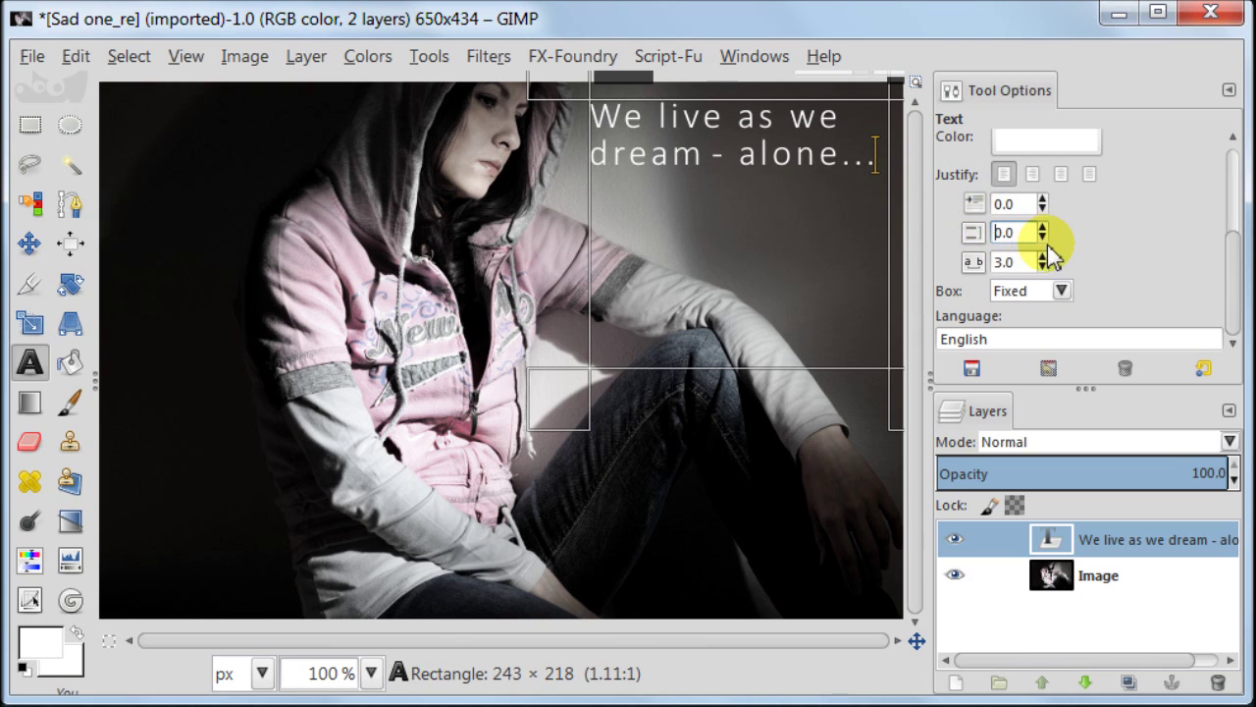
{"action": "scroll", "coordinate": [1047, 240], "scroll_direction": "down", "scroll_amount": 7}
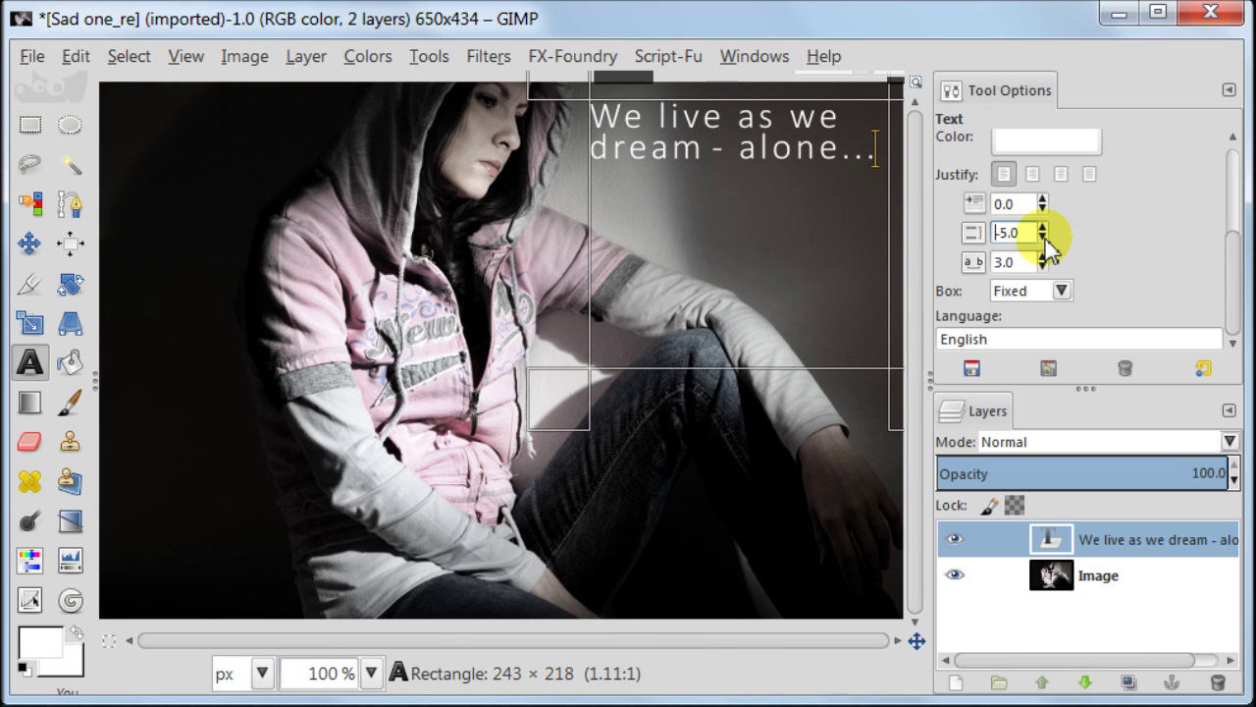
{"action": "scroll", "coordinate": [1046, 241], "scroll_direction": "down", "scroll_amount": 5}
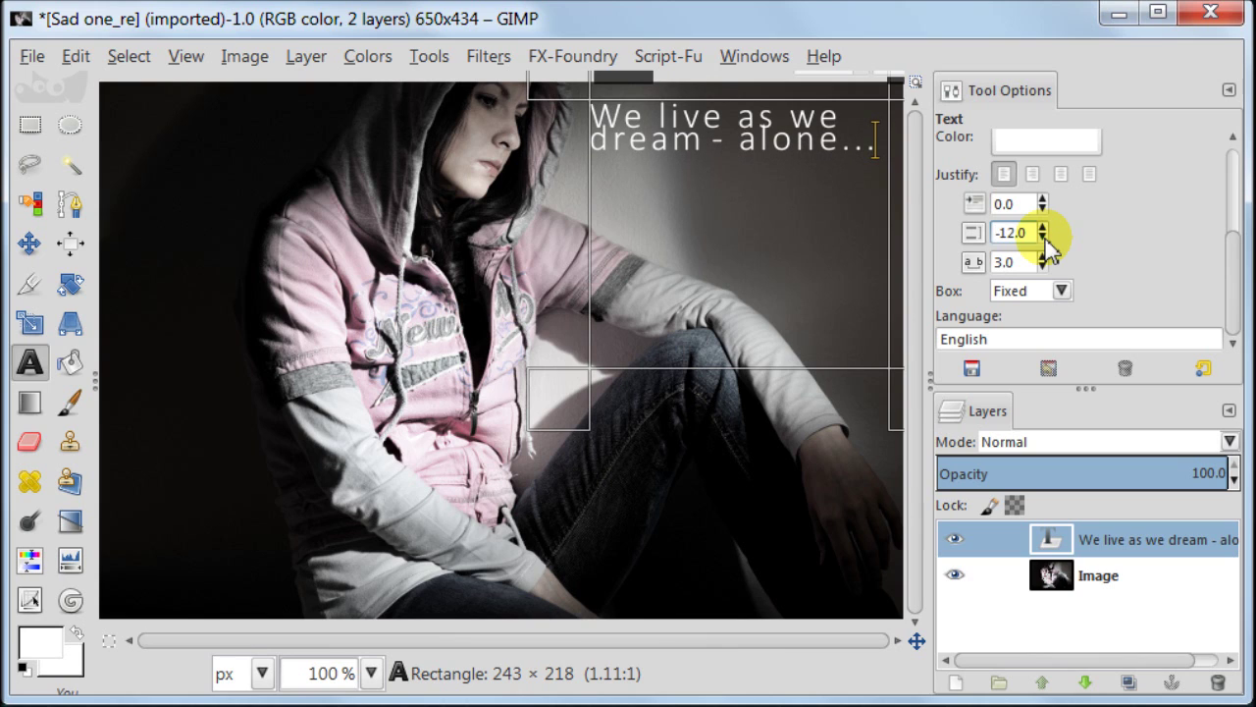
{"action": "left_click_drag", "start_coordinate": [1026, 233], "coordinate": [944, 233]}
{"action": "type", "text": "0"}
{"action": "key", "text": "Return"}
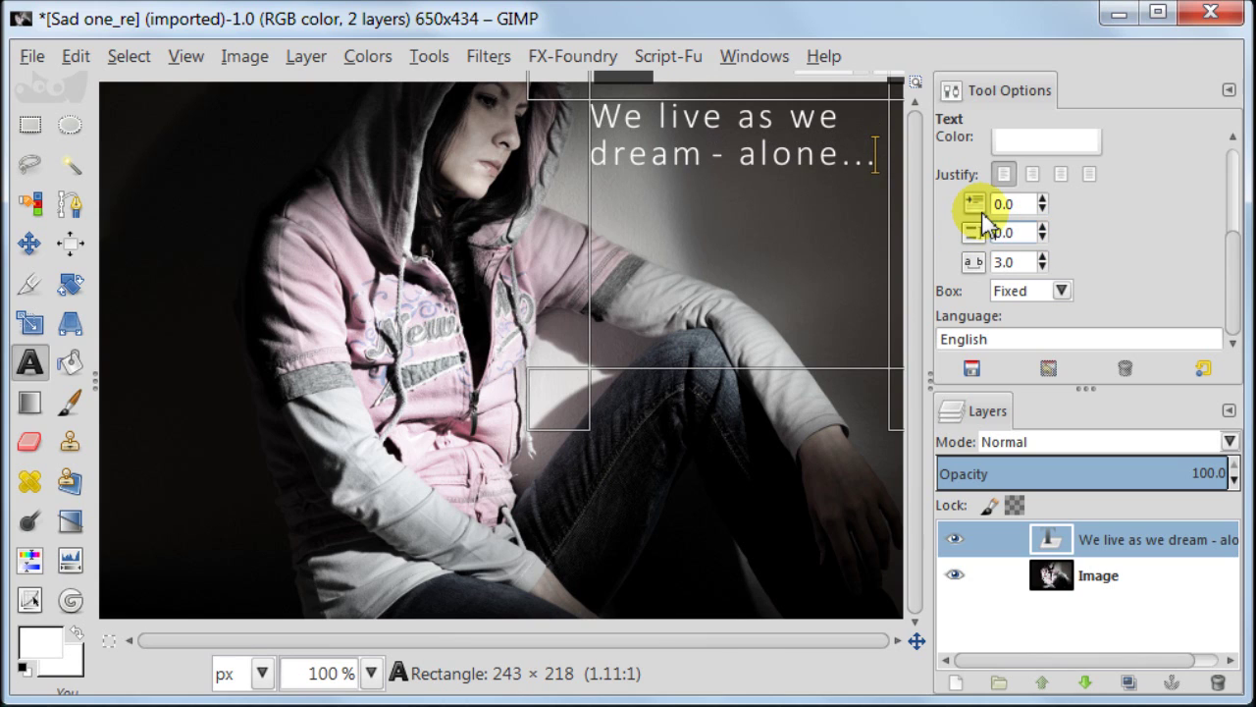
{"action": "left_click_drag", "start_coordinate": [1234, 295], "coordinate": [1239, 175]}
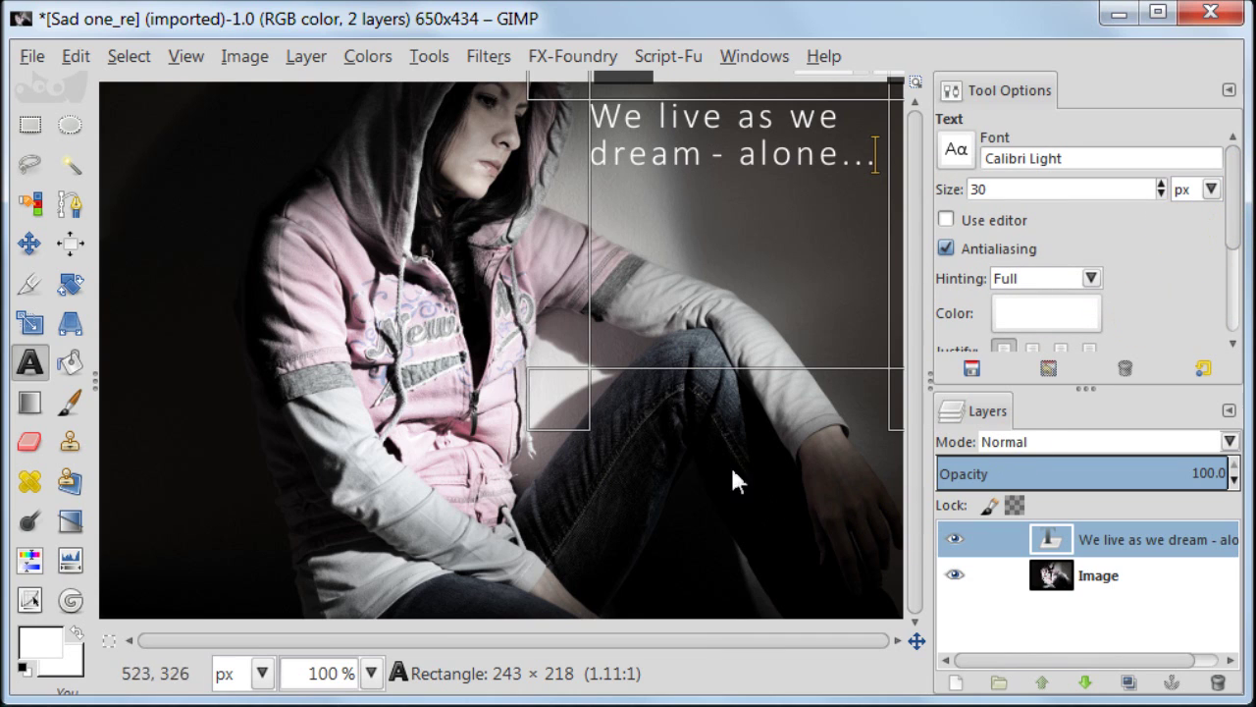
Shorten the quote's text box and move the text layer up and right toward the top-right corner.
{"action": "left_click_drag", "start_coordinate": [564, 85], "coordinate": [539, 116]}
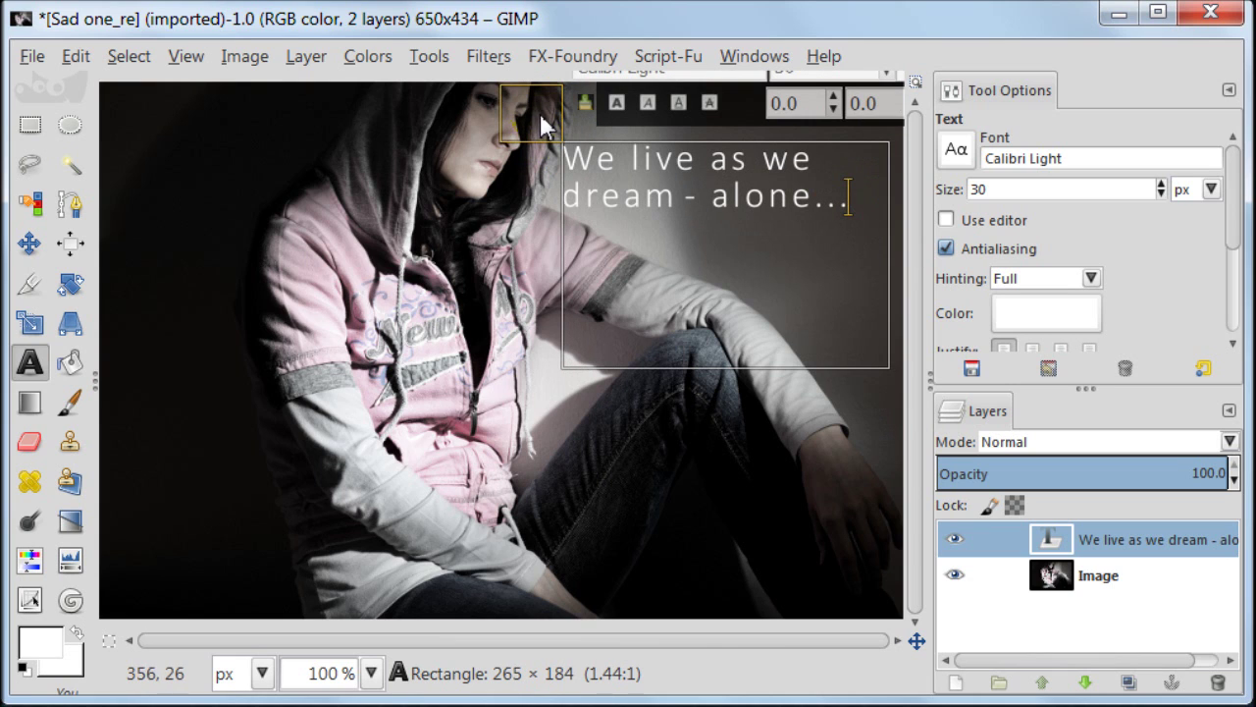
{"action": "left_click", "coordinate": [29, 246]}
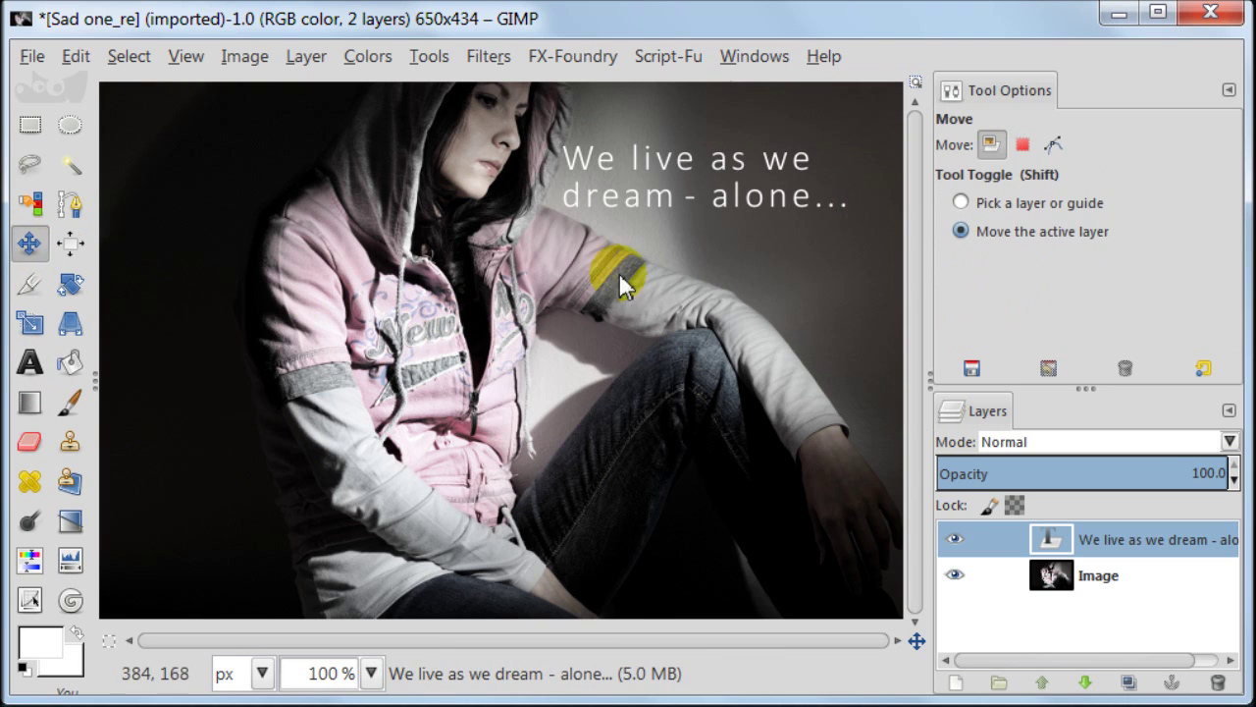
{"action": "left_click_drag", "start_coordinate": [690, 181], "coordinate": [724, 168]}
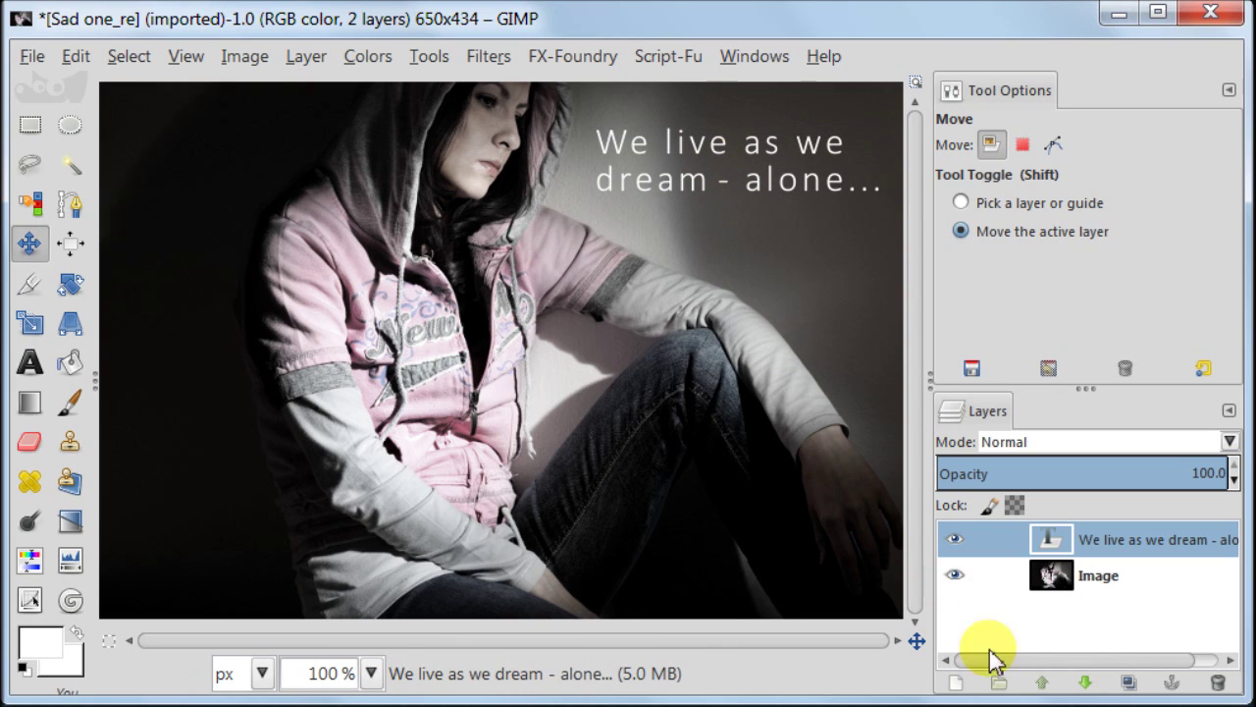
Duplicate the quote layer, invert the copy to black, and lower it beneath the white text.
{"action": "left_click", "coordinate": [1128, 682]}
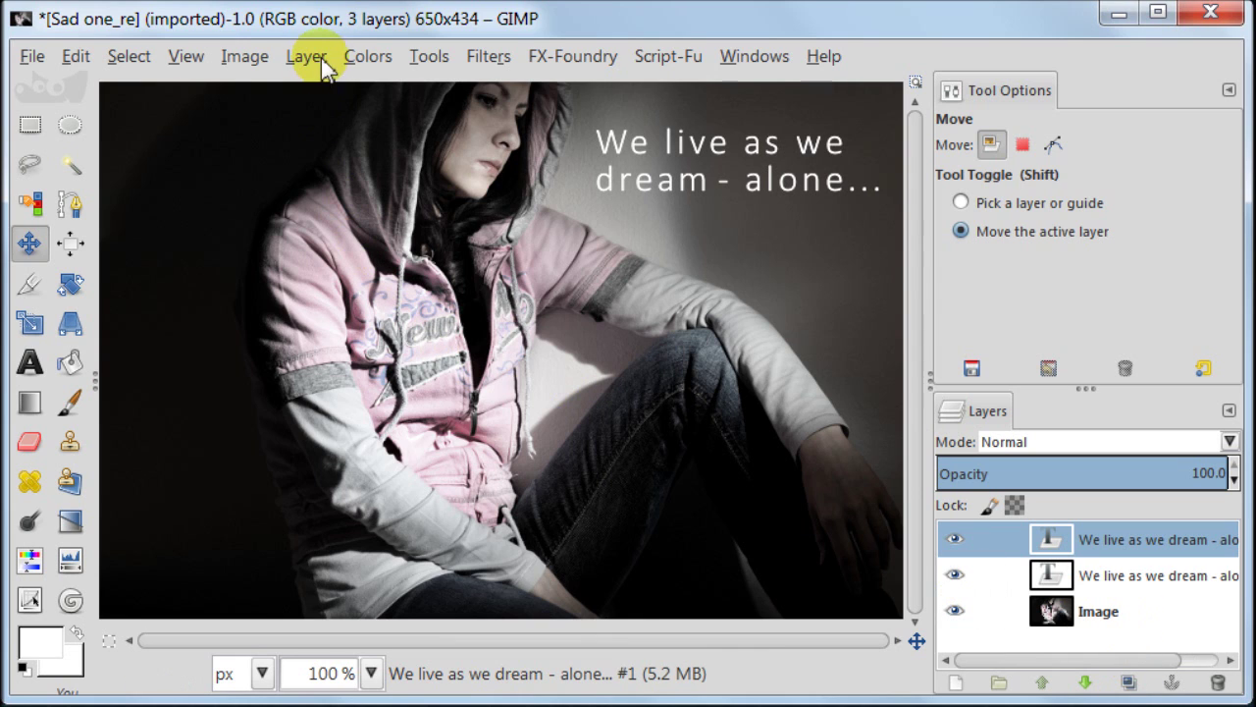
{"action": "left_click", "coordinate": [365, 57]}
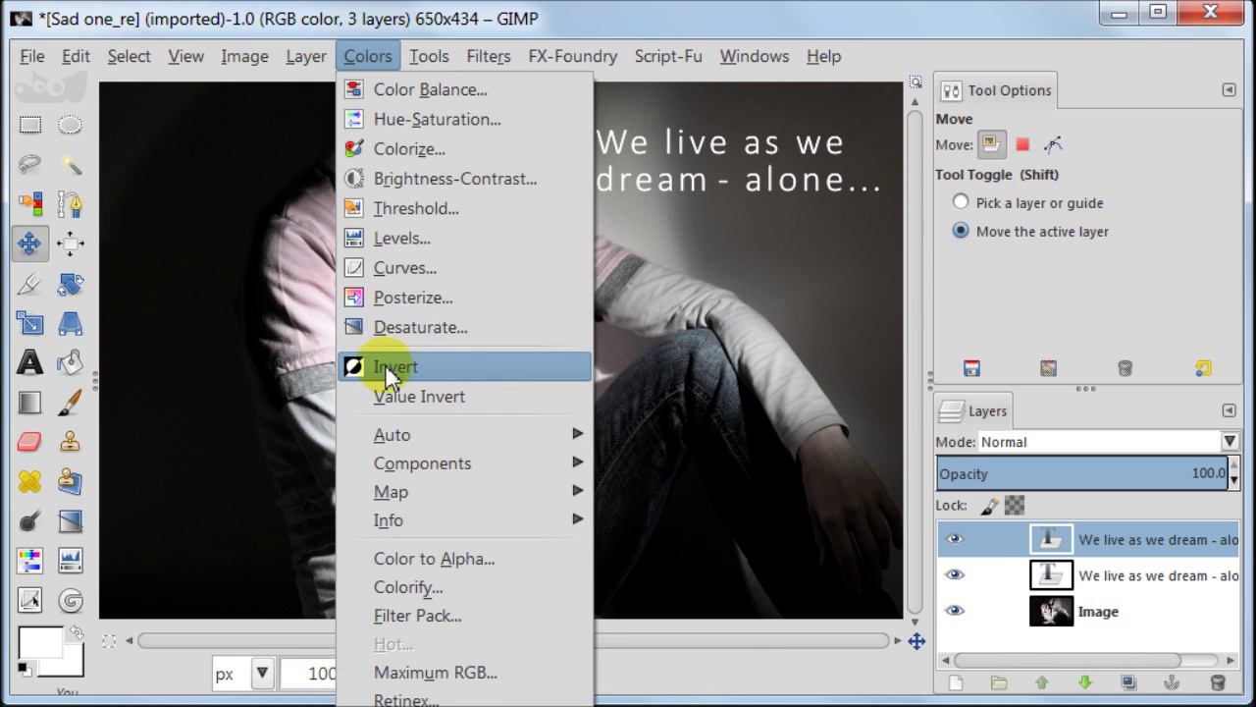
{"action": "left_click", "coordinate": [457, 366]}
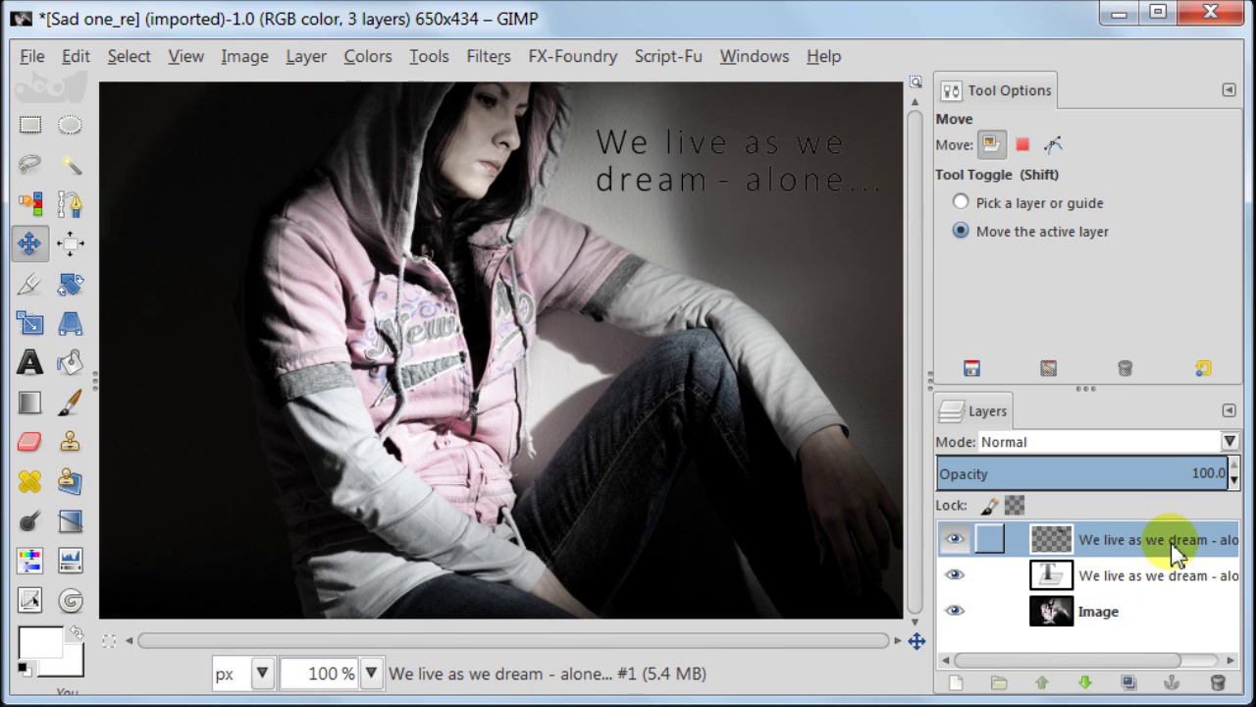
{"action": "left_click", "coordinate": [1083, 682]}
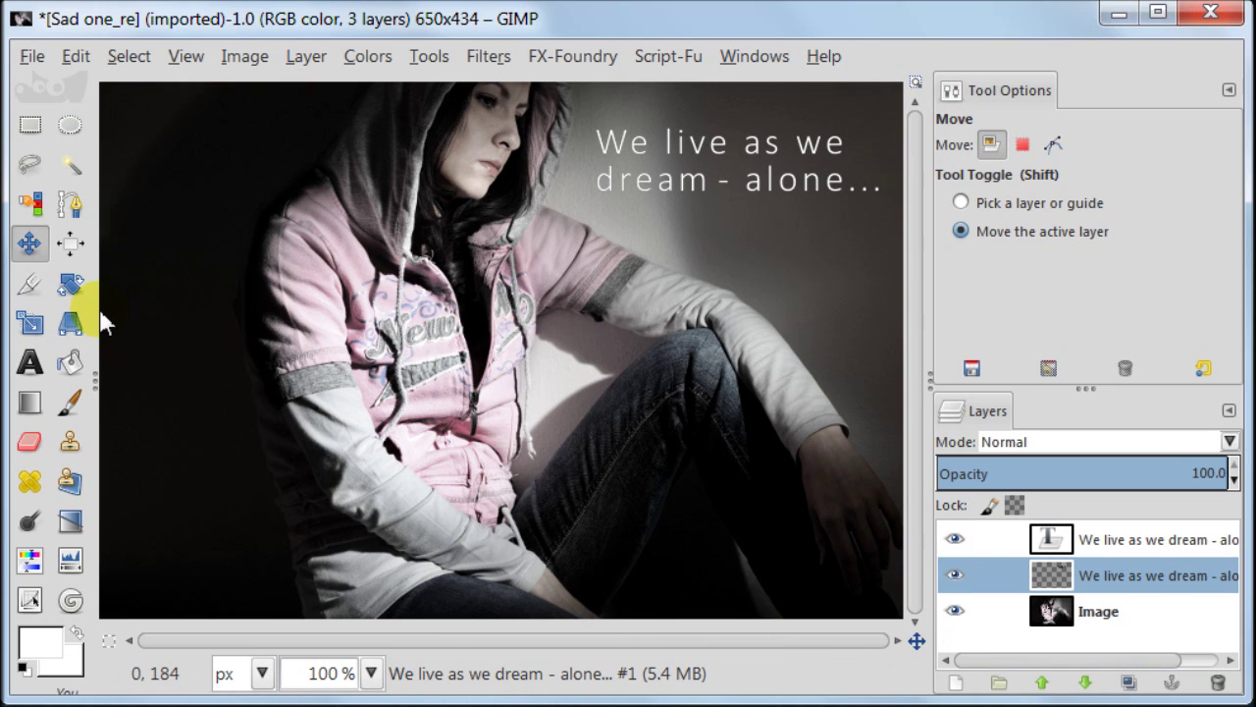
{"action": "left_click_drag", "start_coordinate": [634, 163], "coordinate": [752, 327]}
{"action": "key", "text": "ctrl+z"}
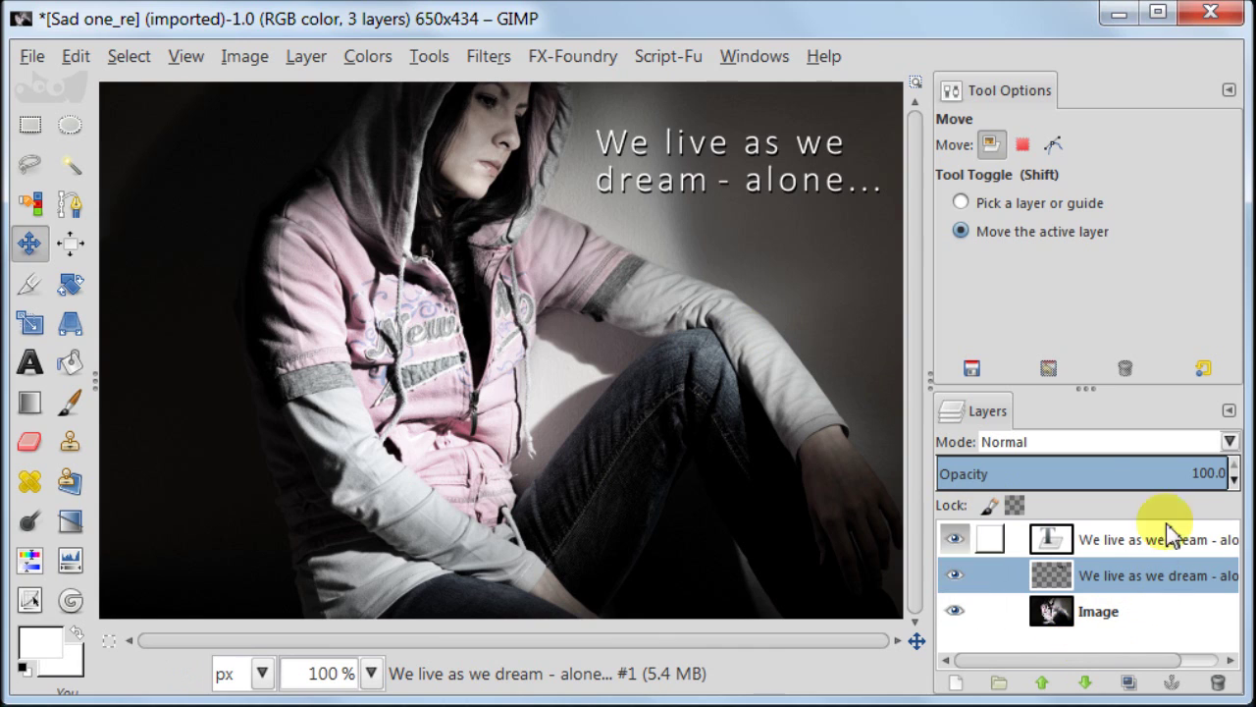
Lower the black shadow layer's opacity to about 51.9.
{"action": "left_click", "coordinate": [1107, 473]}
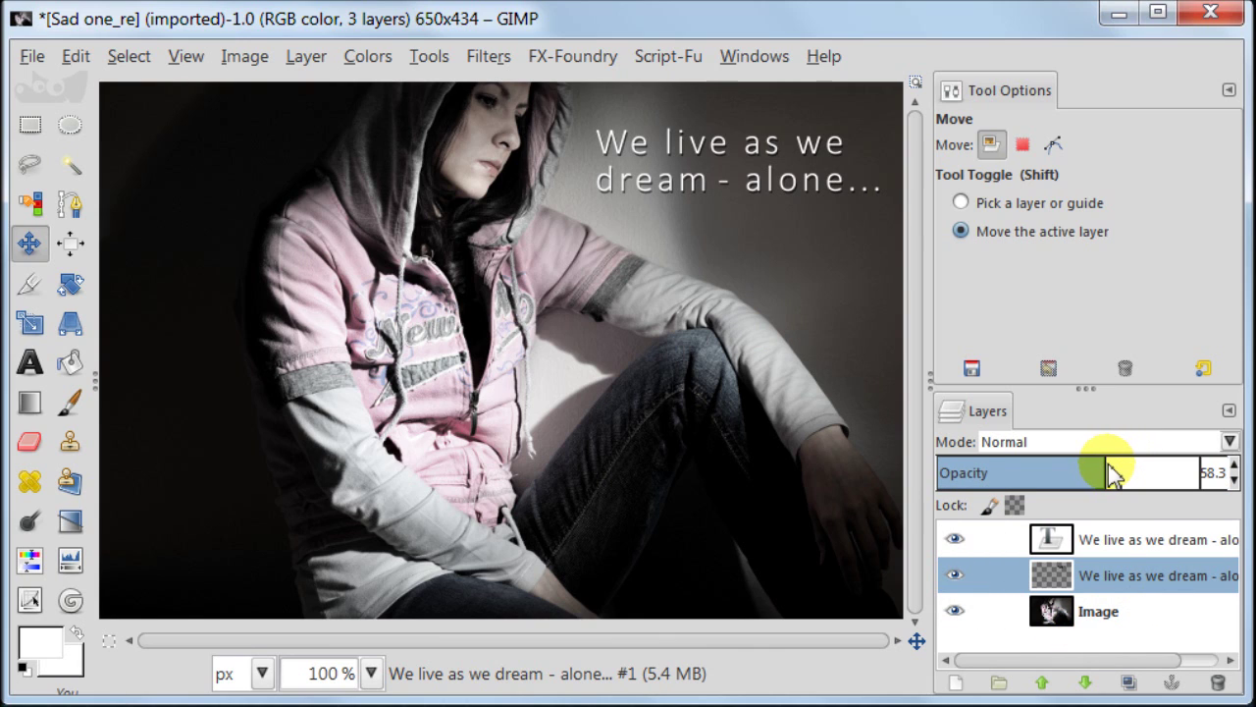
{"action": "left_click_drag", "start_coordinate": [1105, 469], "coordinate": [1092, 480]}
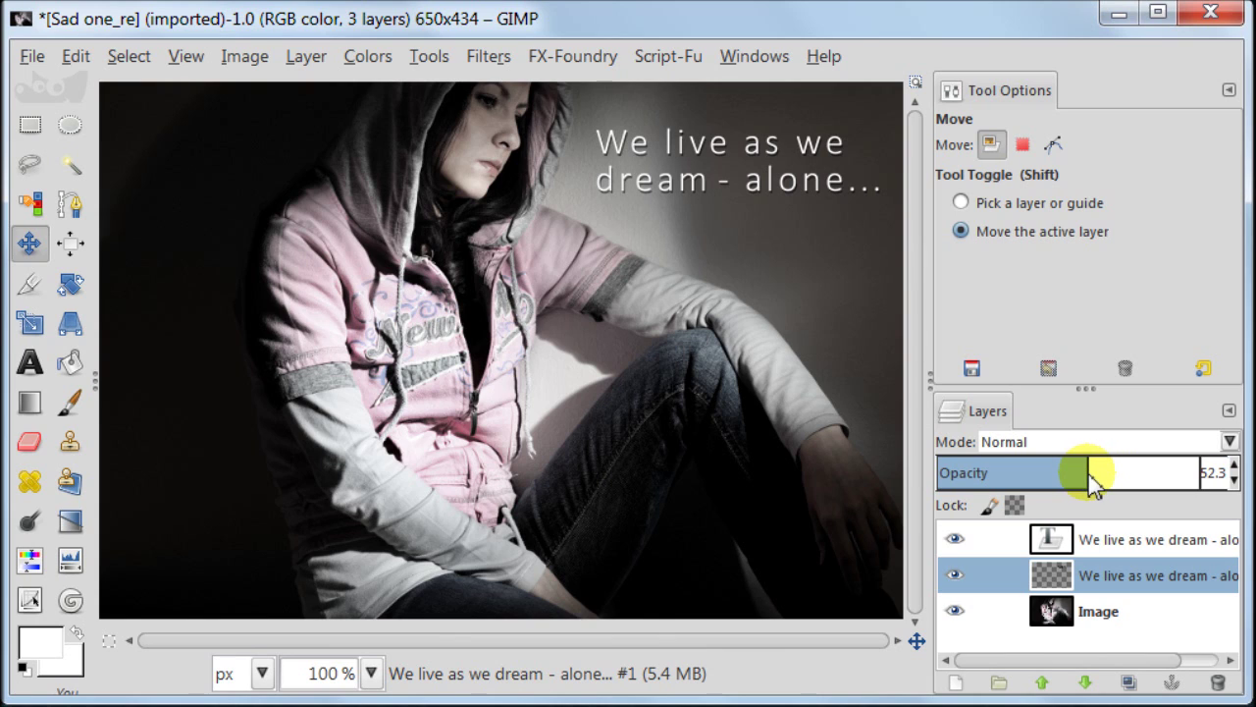
{"action": "left_click", "coordinate": [957, 577]}
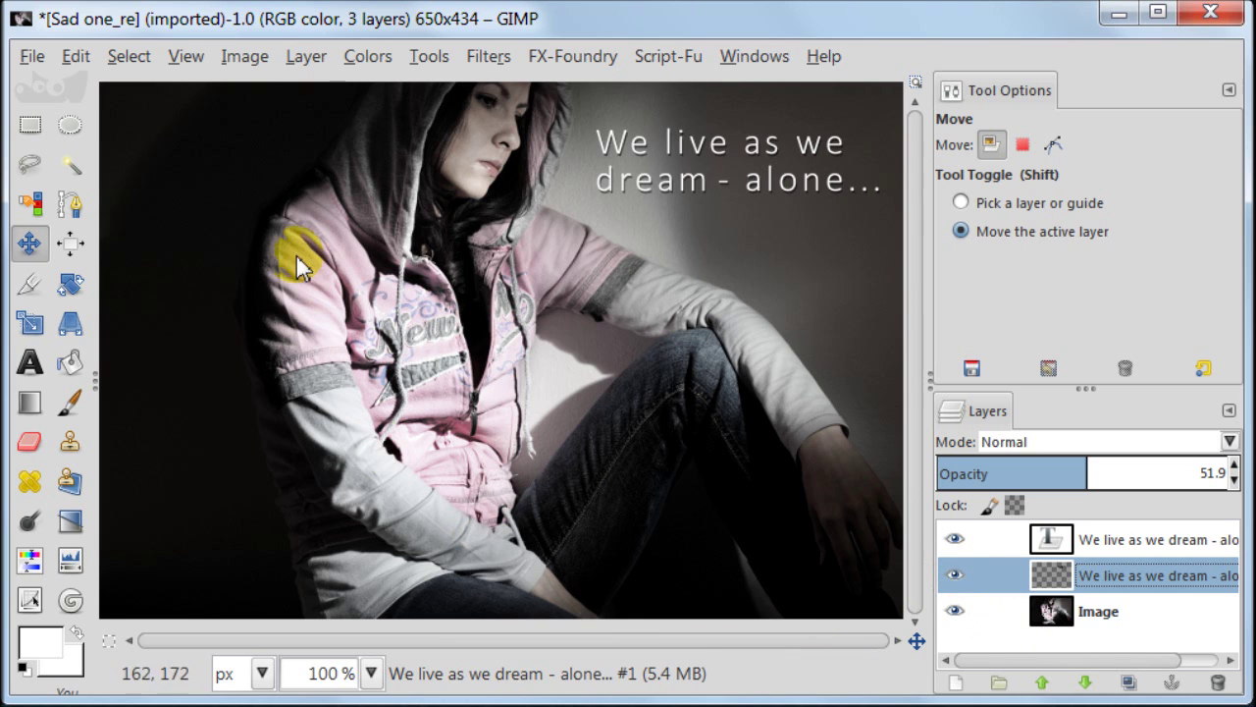
Flatten the image into a single layer.
{"action": "left_click", "coordinate": [244, 56]}
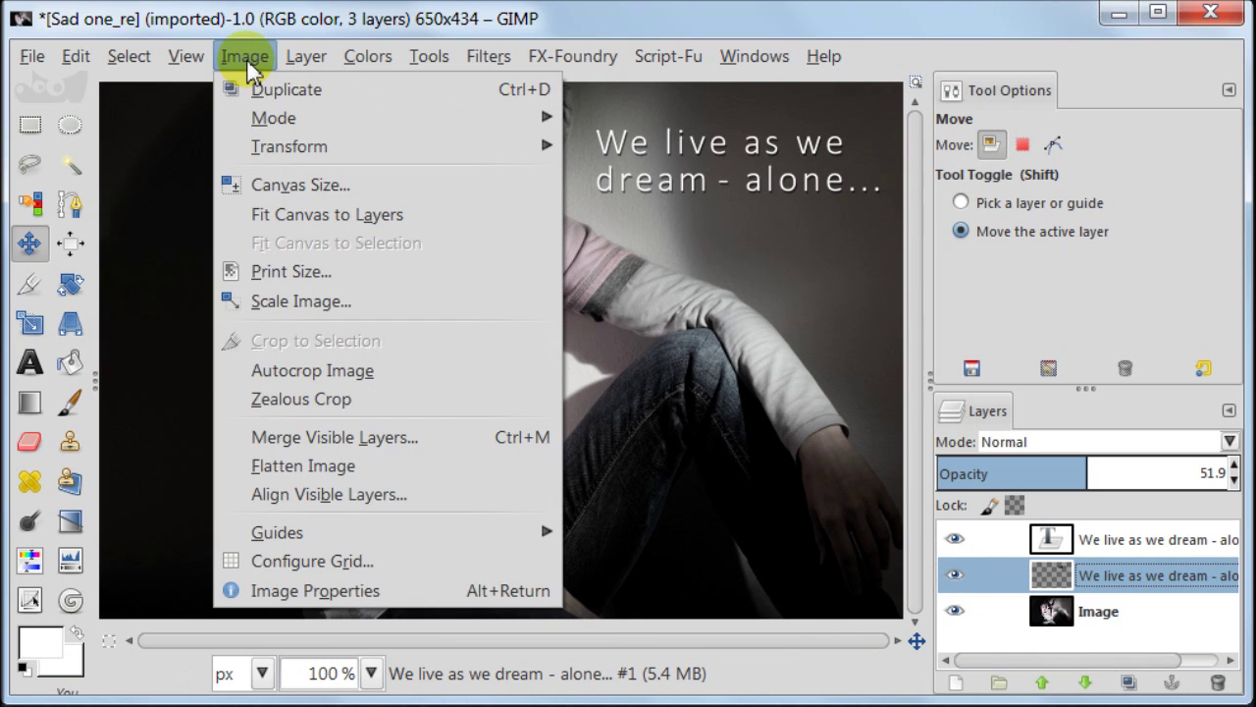
{"action": "left_click", "coordinate": [270, 465]}
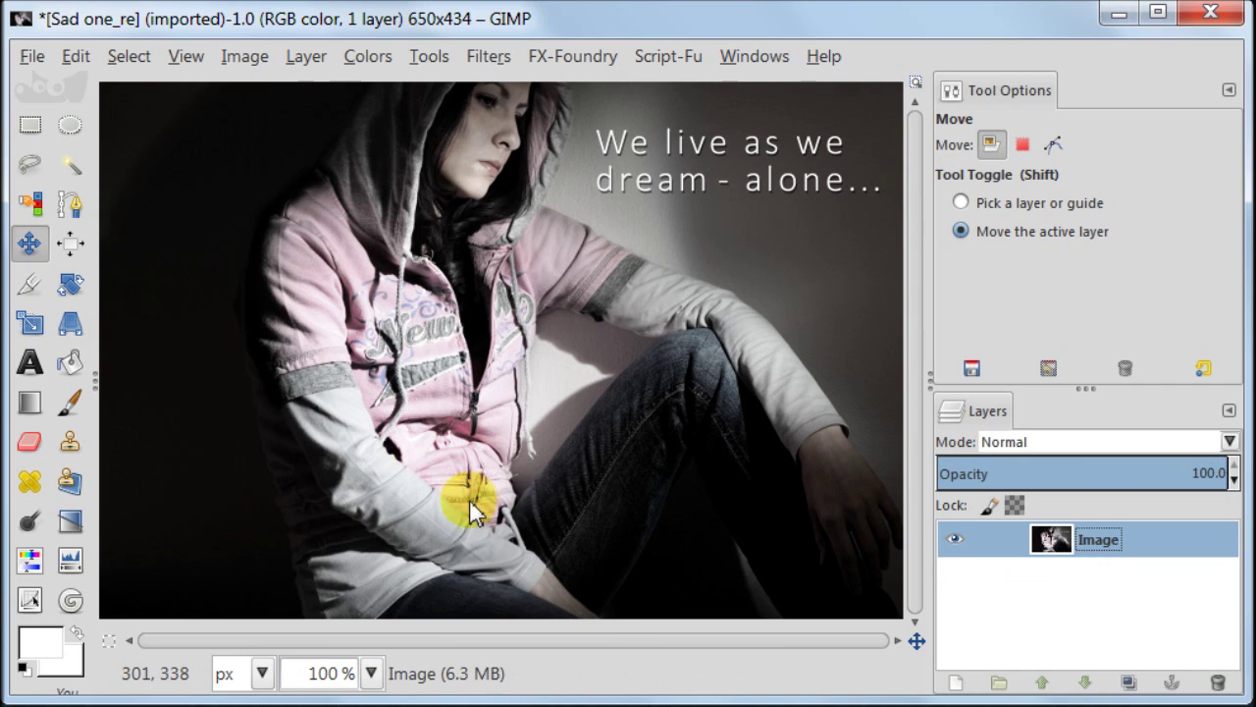
{"action": "left_click", "coordinate": [33, 59]}
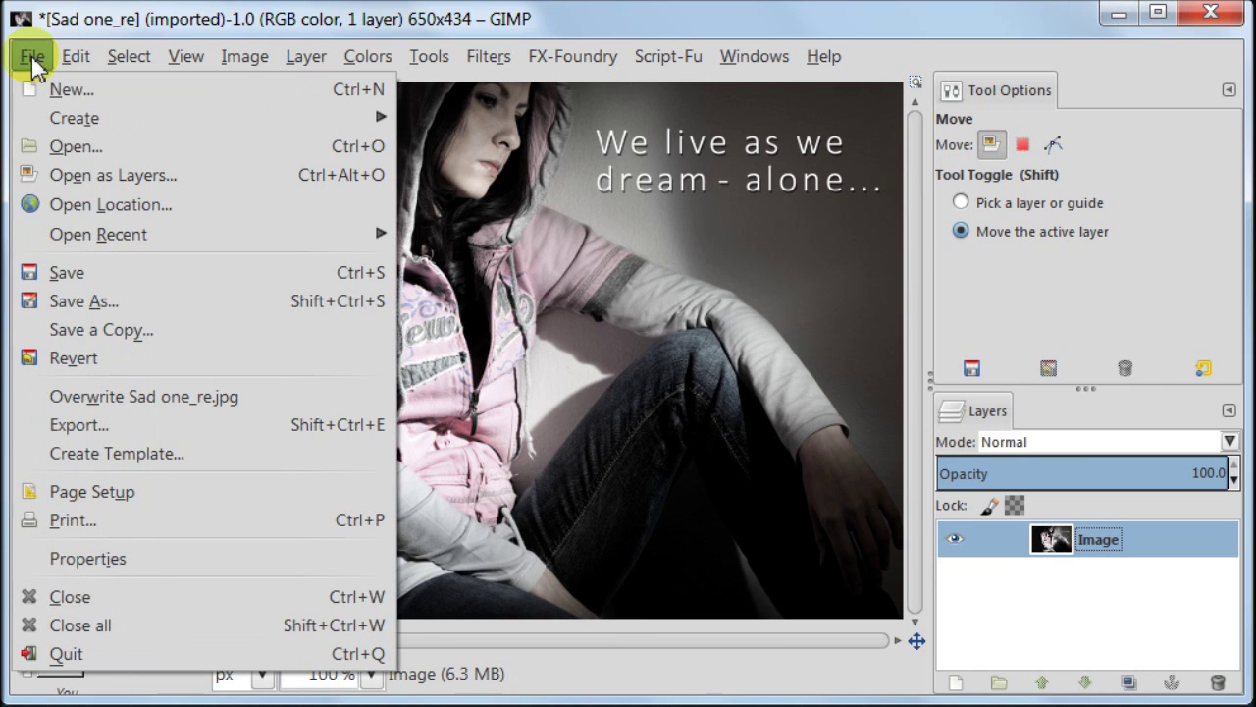
{"action": "left_click", "coordinate": [255, 424]}
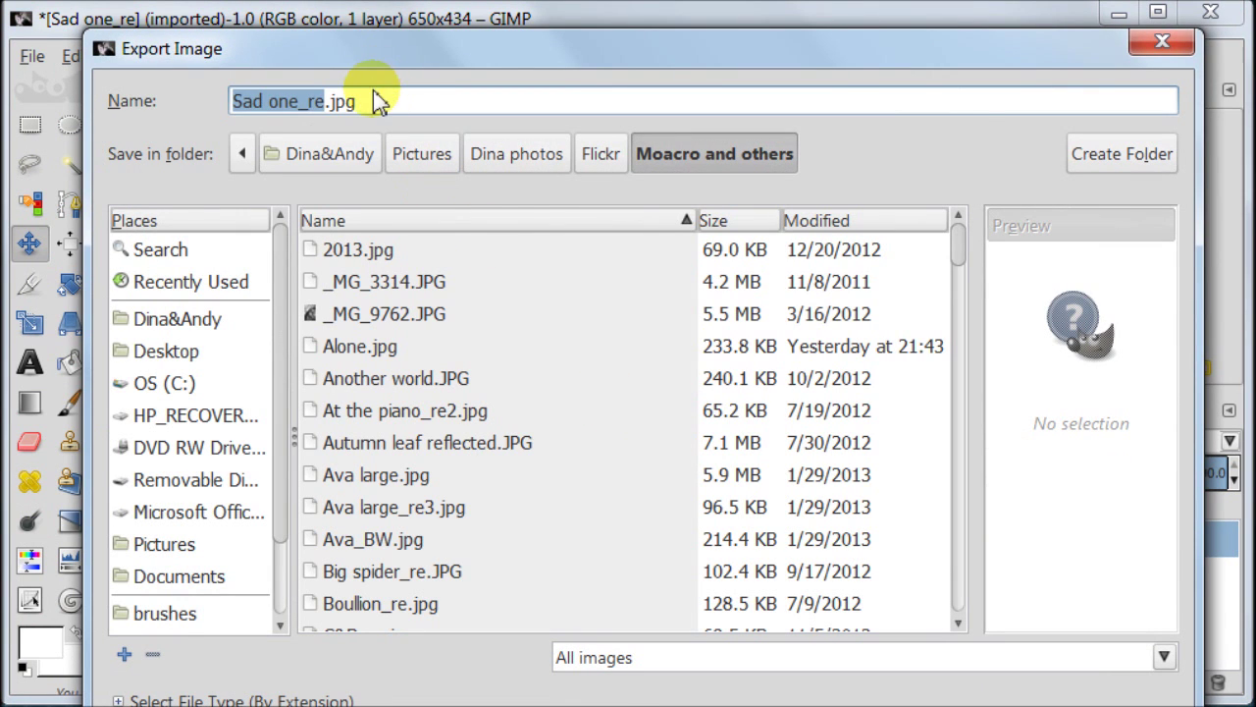
Name the export Text_1, choose JPEG image as its file type, and continue to the JPEG options.
{"action": "left_click_drag", "start_coordinate": [378, 101], "coordinate": [236, 101]}
{"action": "key", "text": "BackSpace"}
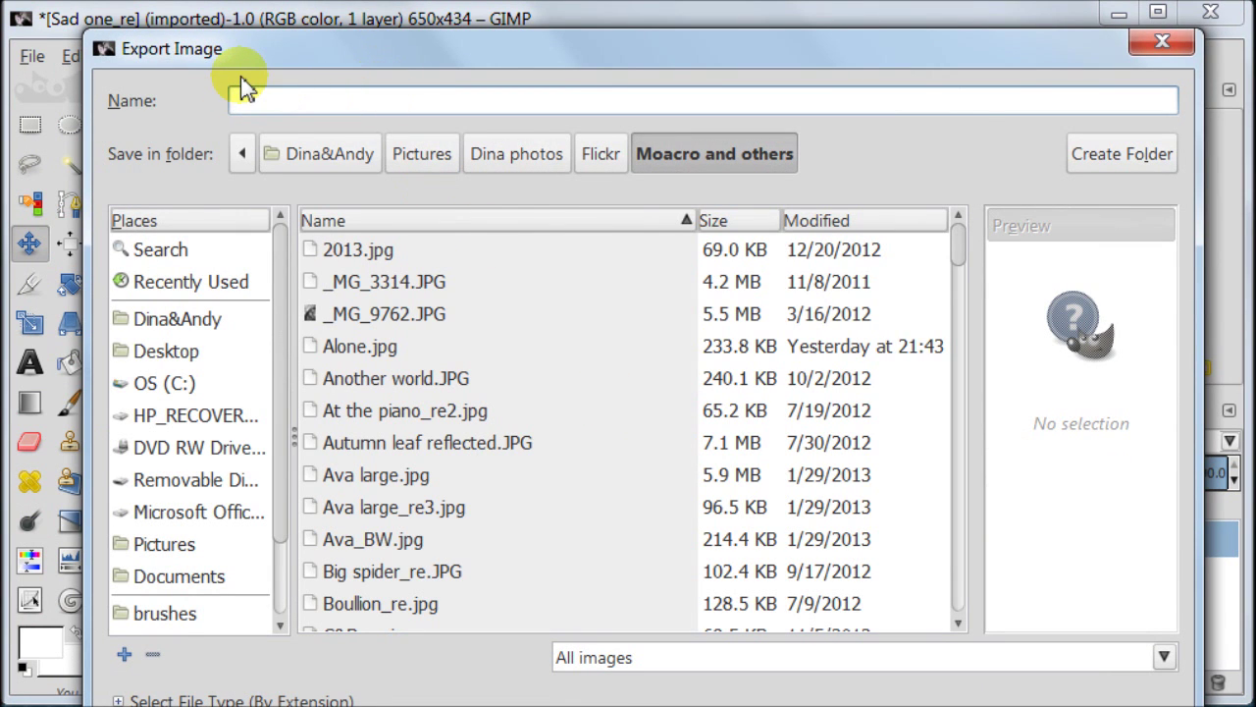
{"action": "type", "text": "Text_1"}
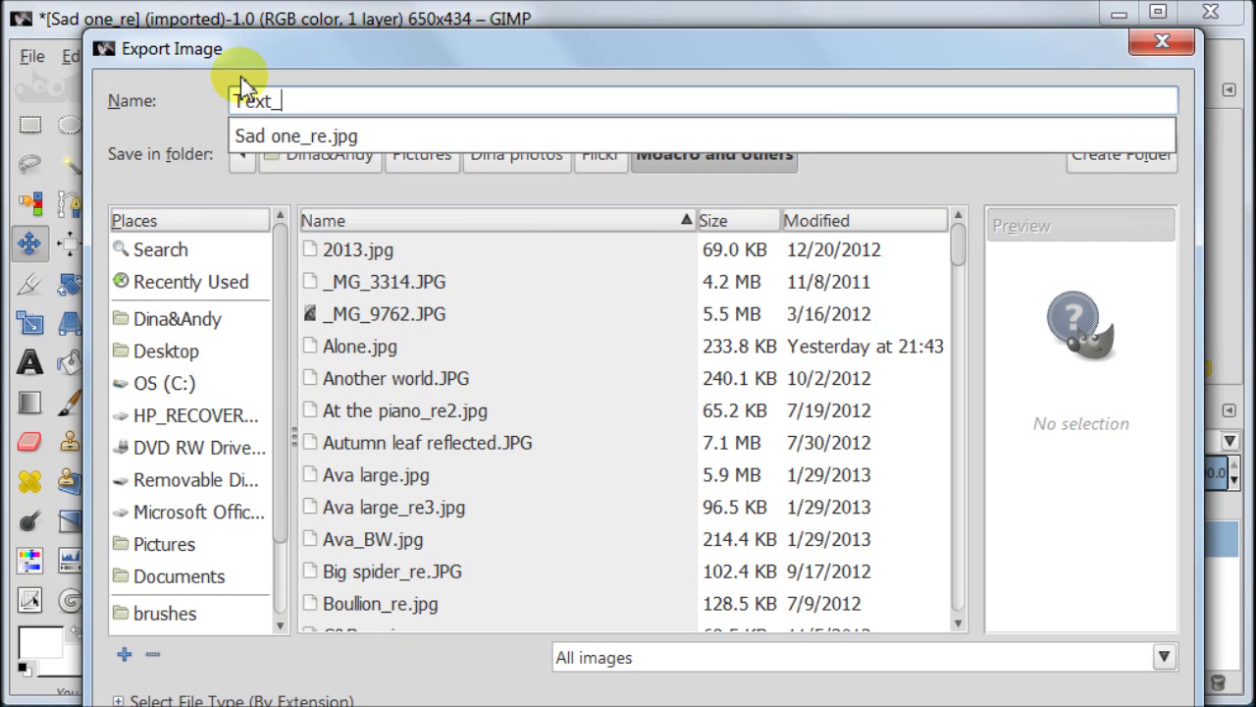
{"action": "left_click", "coordinate": [370, 98]}
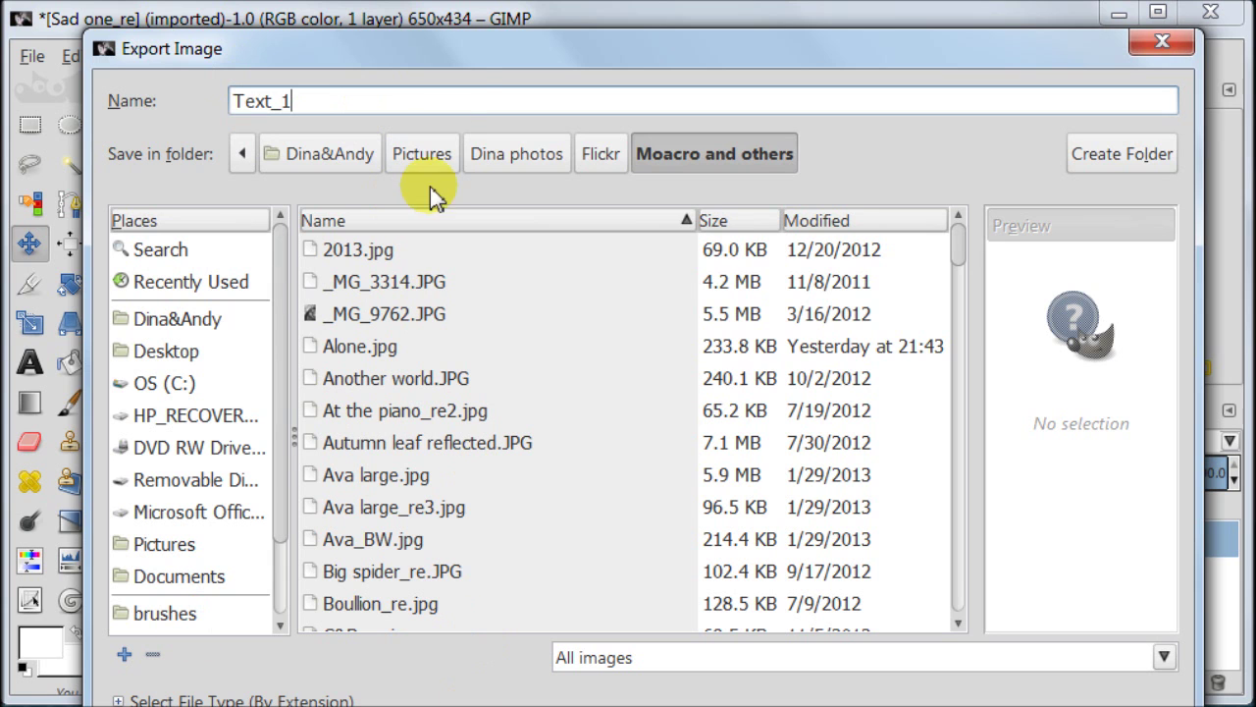
{"action": "left_click_drag", "start_coordinate": [460, 49], "coordinate": [461, 4]}
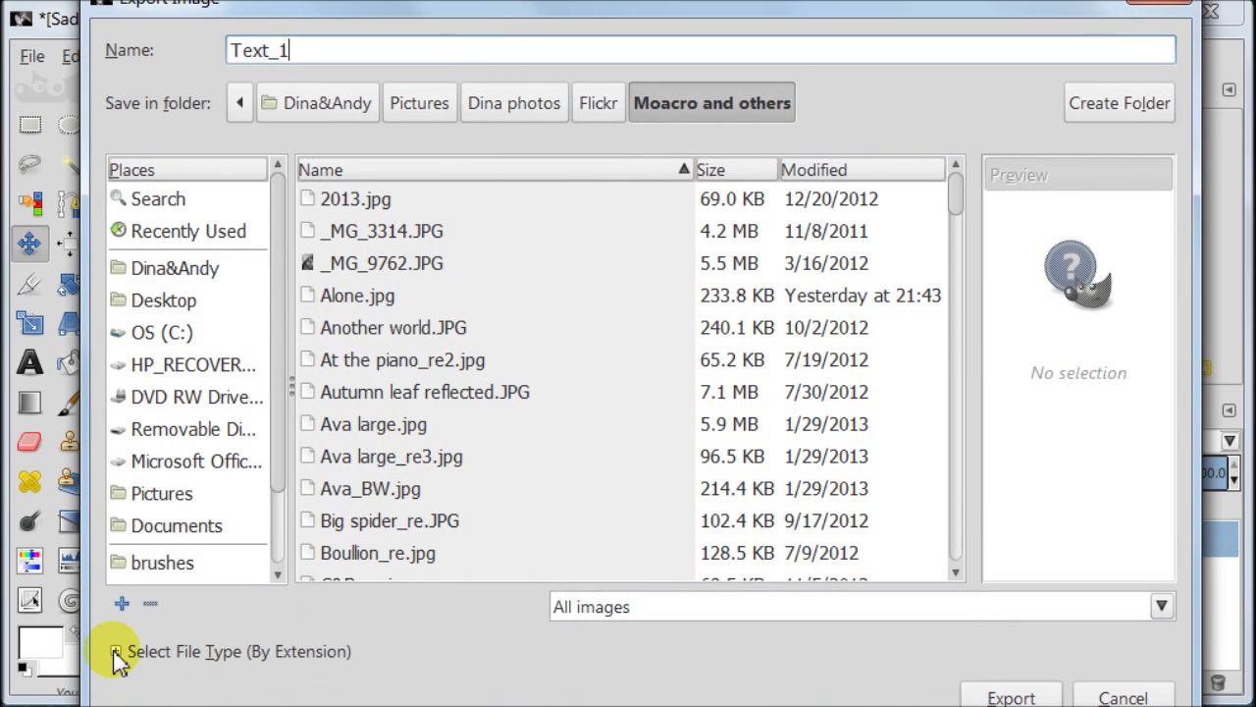
{"action": "left_click", "coordinate": [116, 652]}
{"action": "scroll", "coordinate": [386, 677], "scroll_direction": "down", "scroll_amount": 2}
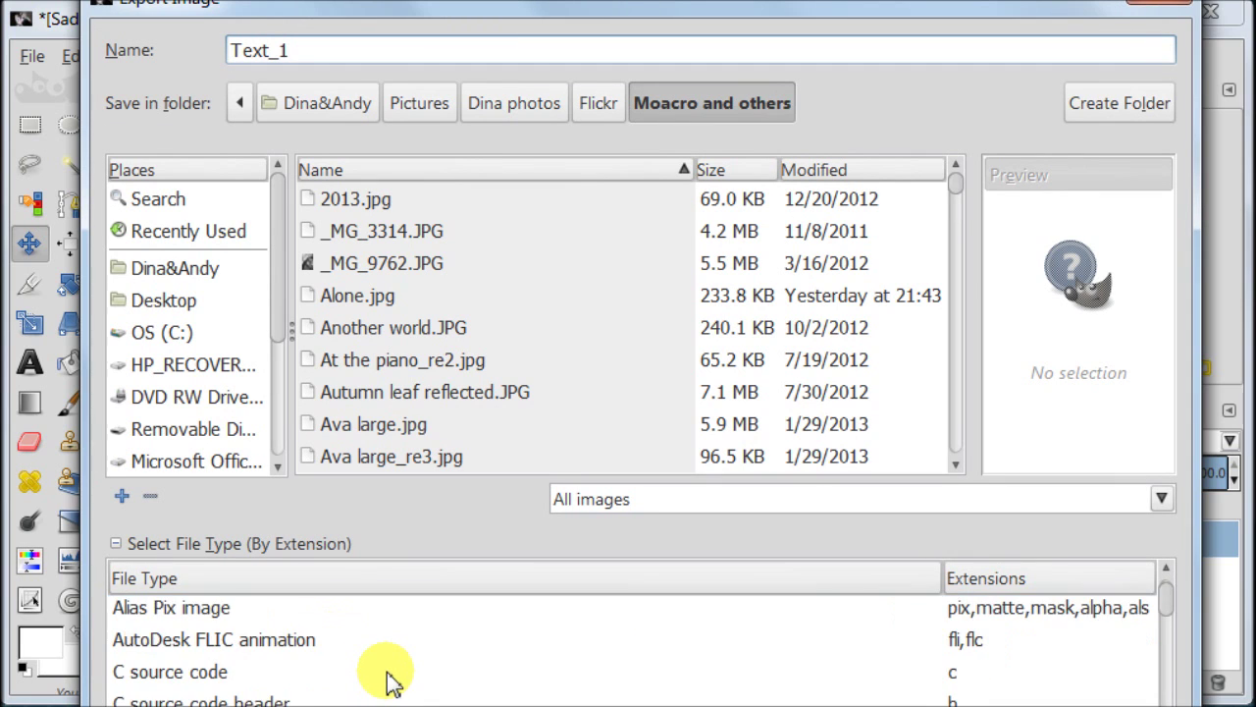
{"action": "scroll", "coordinate": [386, 677], "scroll_direction": "down", "scroll_amount": 6}
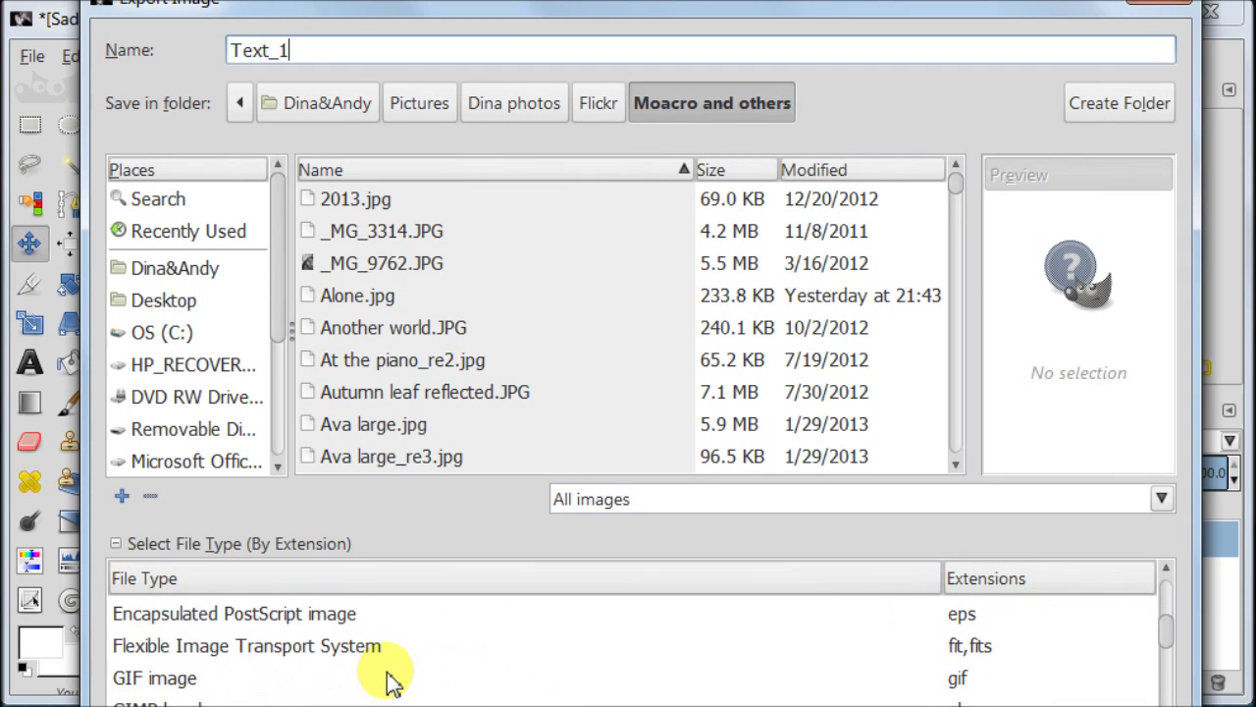
{"action": "scroll", "coordinate": [386, 677], "scroll_direction": "down", "scroll_amount": 5}
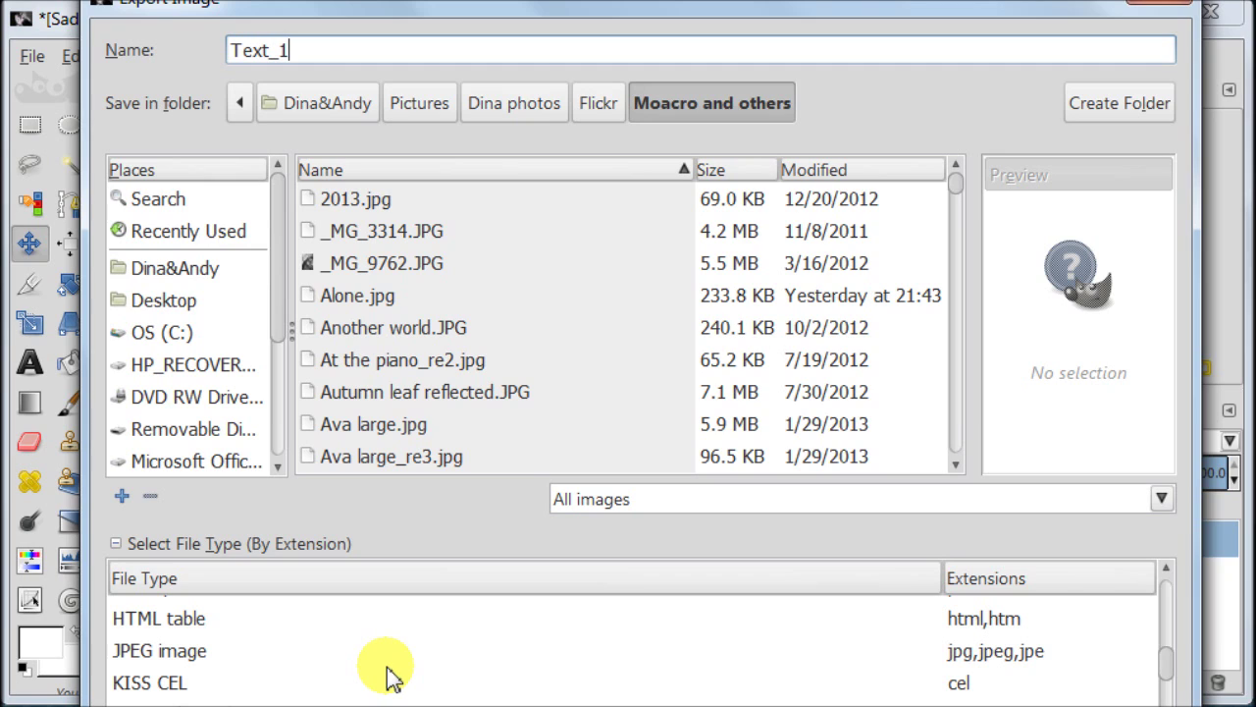
{"action": "left_click", "coordinate": [261, 665]}
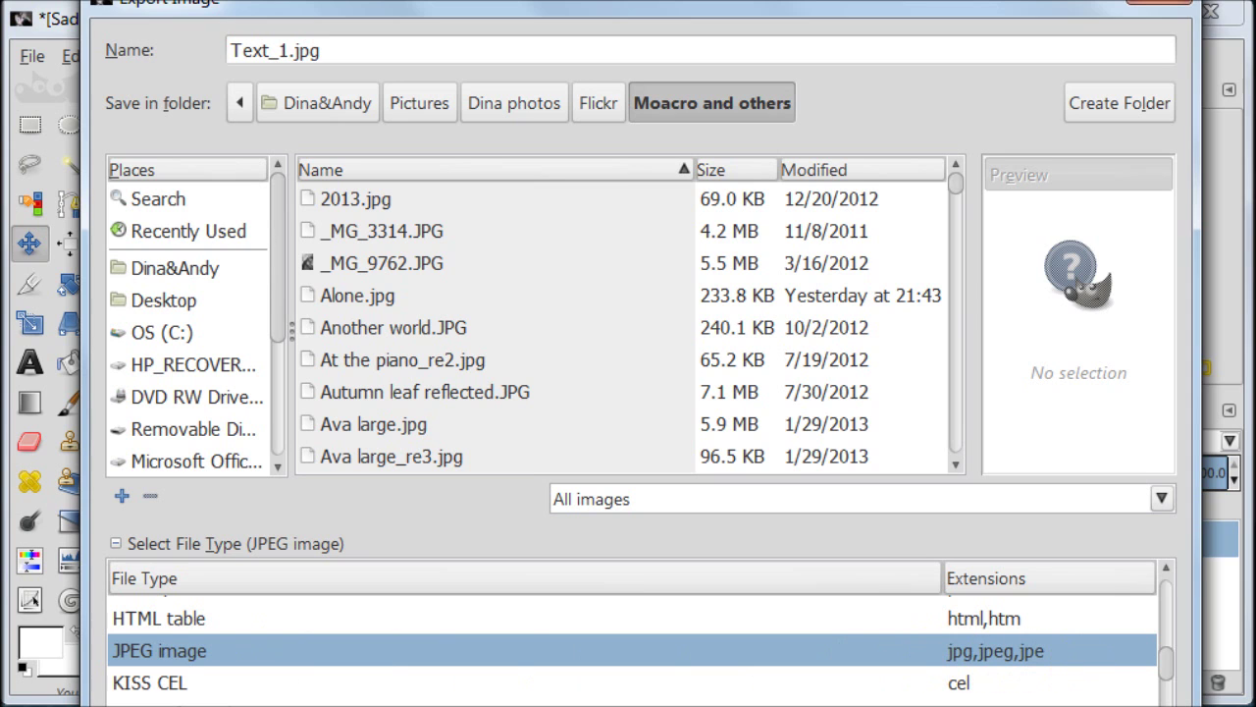
{"action": "key", "text": "Return"}
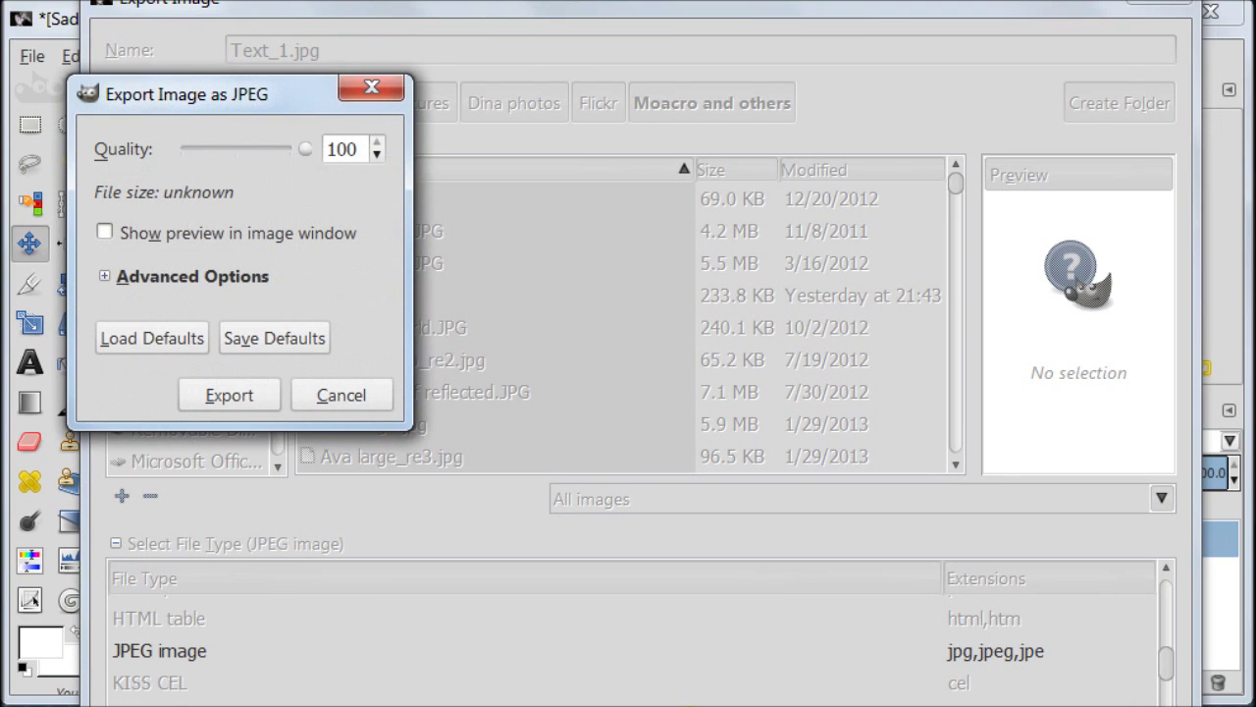